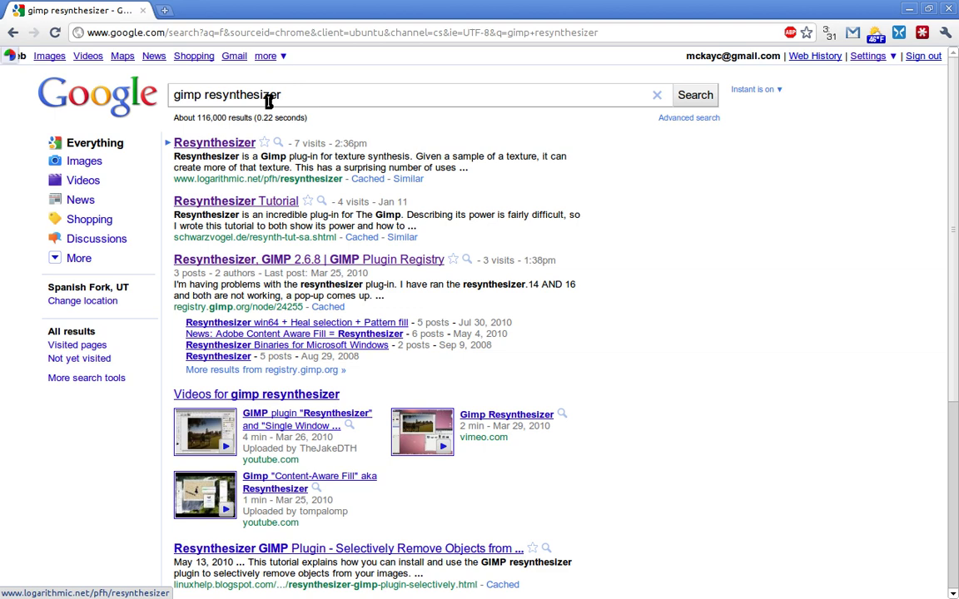
# Open the Resynthesizer project page on logarithmic.net and bring its download links into view
pyautogui.click(214, 145)
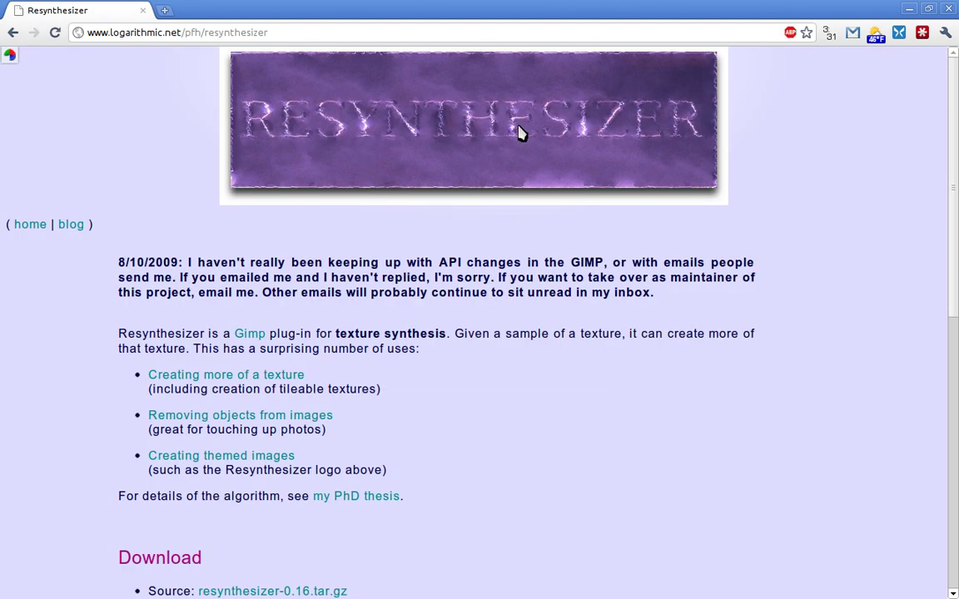
pyautogui.scroll(-3, 533, 435)
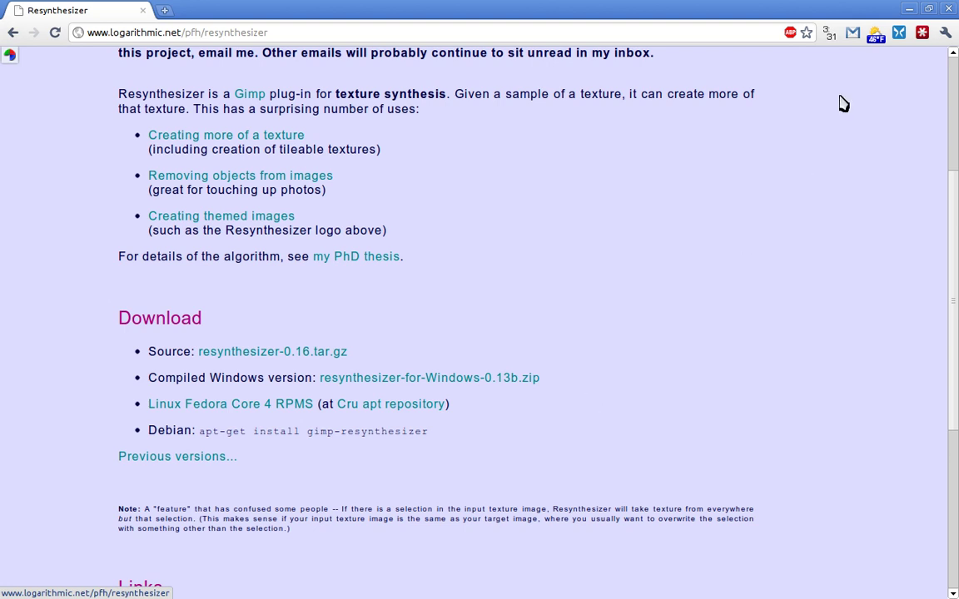
# Minimize Chrome and drag Girls Hiking.jpg from the Dolphin Downloads folder into GIMP
pyautogui.click(910, 10)
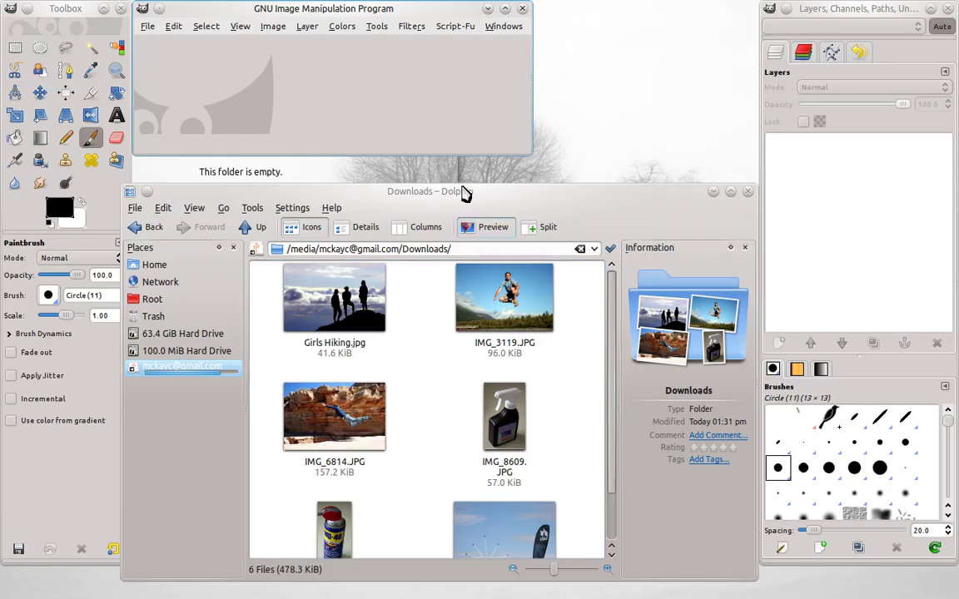
pyautogui.moveTo(333, 303); pyautogui.dragTo(368, 79)
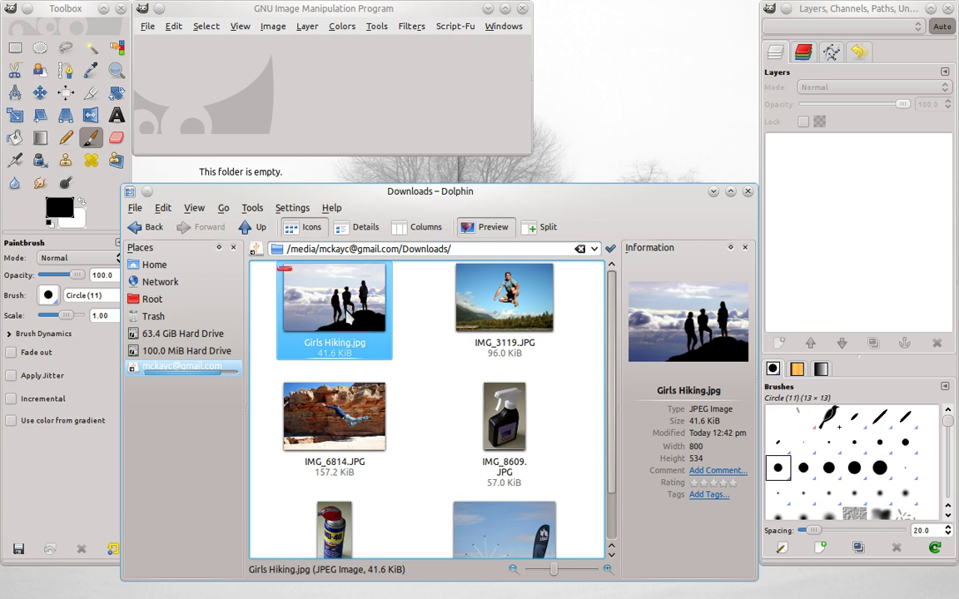
pyautogui.moveTo(348, 316); pyautogui.dragTo(341, 100)
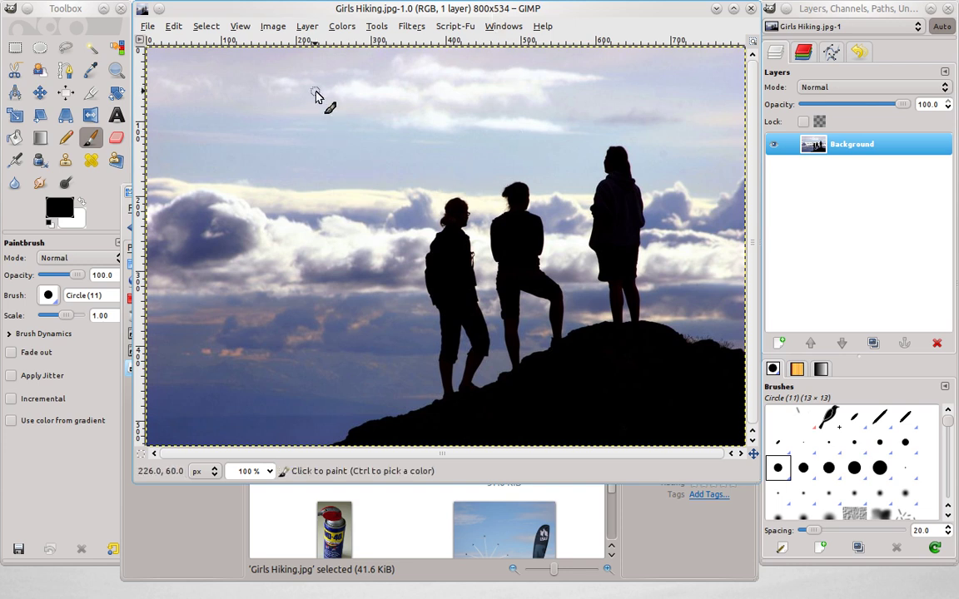
# Crop the hiking photo from 800×534 to 650×478, starting the crop at 150,56
pyautogui.hotkey('shift', 'c')
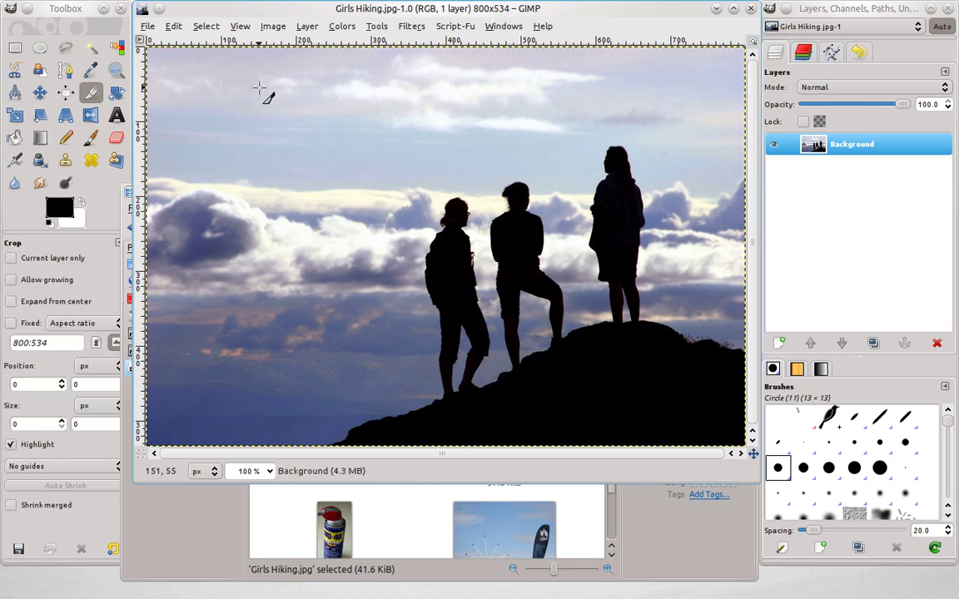
pyautogui.moveTo(259, 88)
pyautogui.mouseDown()
pyautogui.moveTo(509, 267)
pyautogui.moveTo(829, 535)
pyautogui.mouseUp()
pyautogui.click(591, 295)
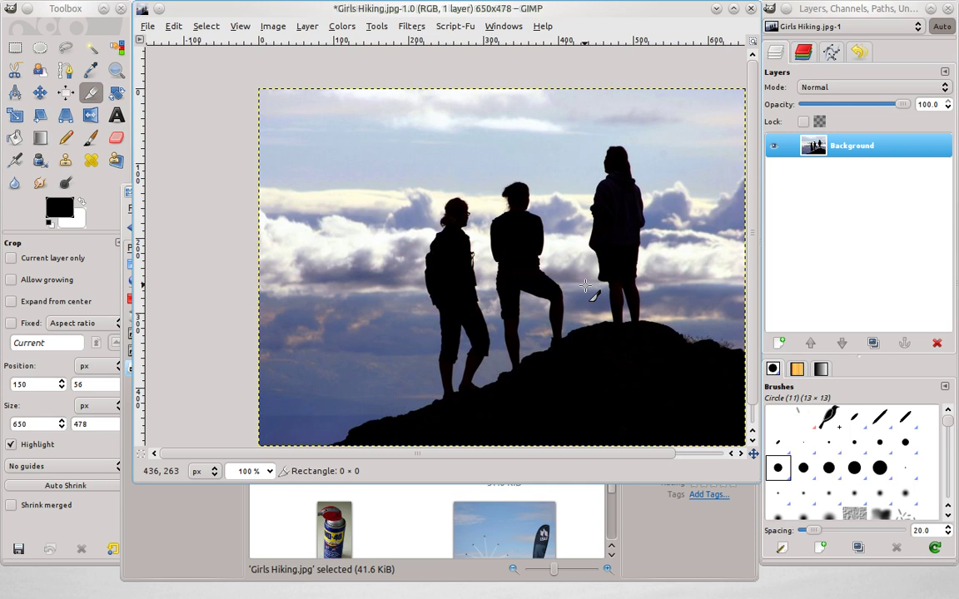
pyautogui.moveTo(573, 252); pyautogui.dragTo(503, 230)
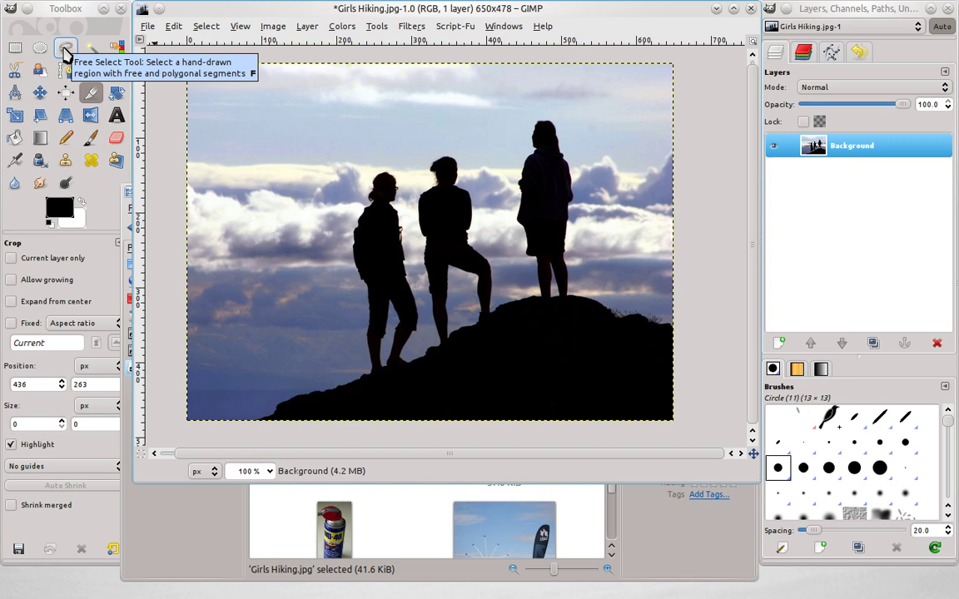
# With Free Select at 300% zoom, outline the rightmost hiker from her head down her leg and rock edge
pyautogui.click(65, 52)
pyautogui.scroll(1, 512, 190)
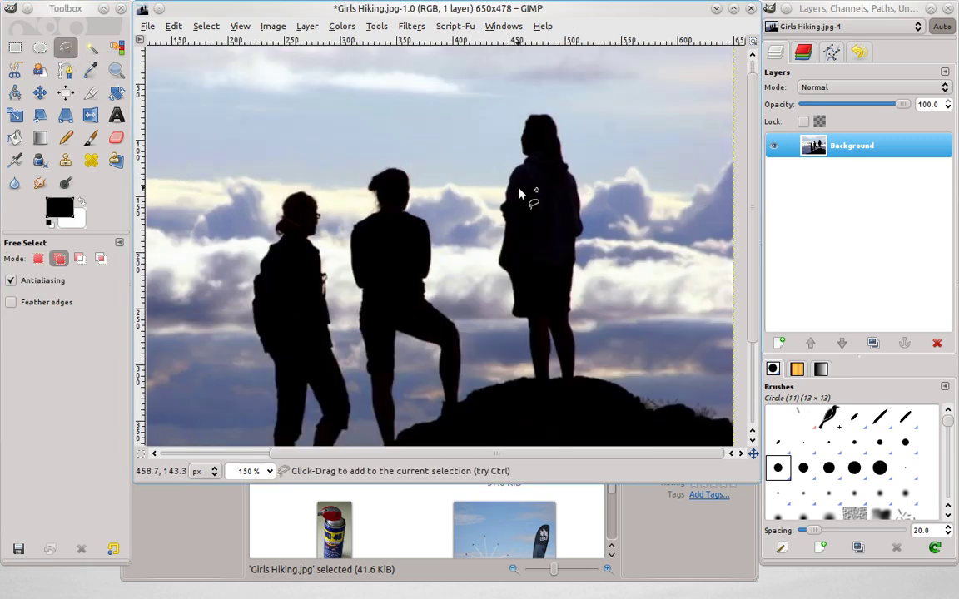
pyautogui.scroll(2, 519, 193)
pyautogui.moveTo(524, 106)
pyautogui.mouseDown()
pyautogui.moveTo(503, 203)
pyautogui.moveTo(471, 278)
pyautogui.moveTo(460, 364)
pyautogui.mouseUp()
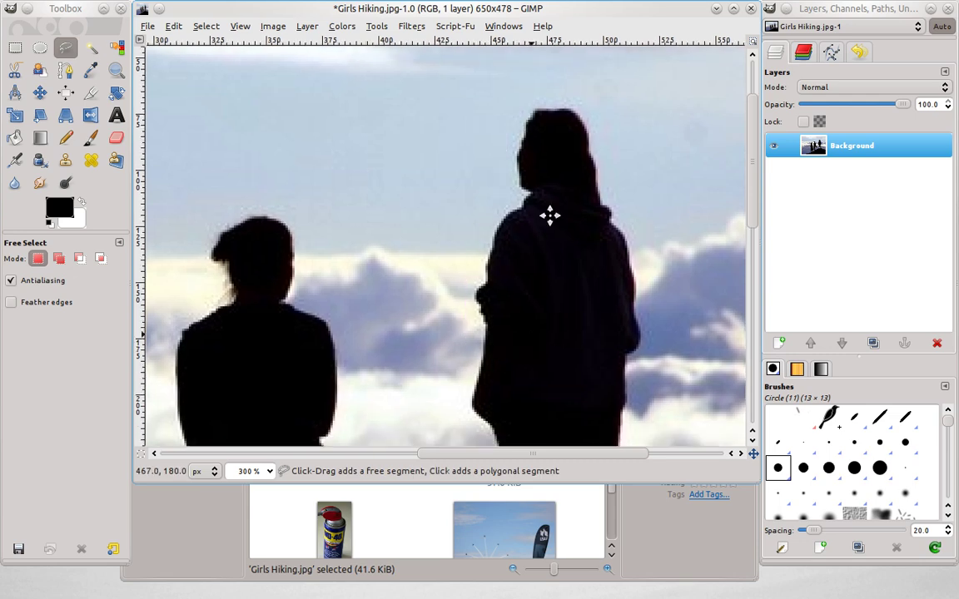
pyautogui.scroll(-5, 547, 214)
pyautogui.moveTo(494, 100)
pyautogui.mouseDown()
pyautogui.moveTo(522, 267)
pyautogui.moveTo(580, 366)
pyautogui.mouseUp()
pyautogui.scroll(-4, 574, 311)
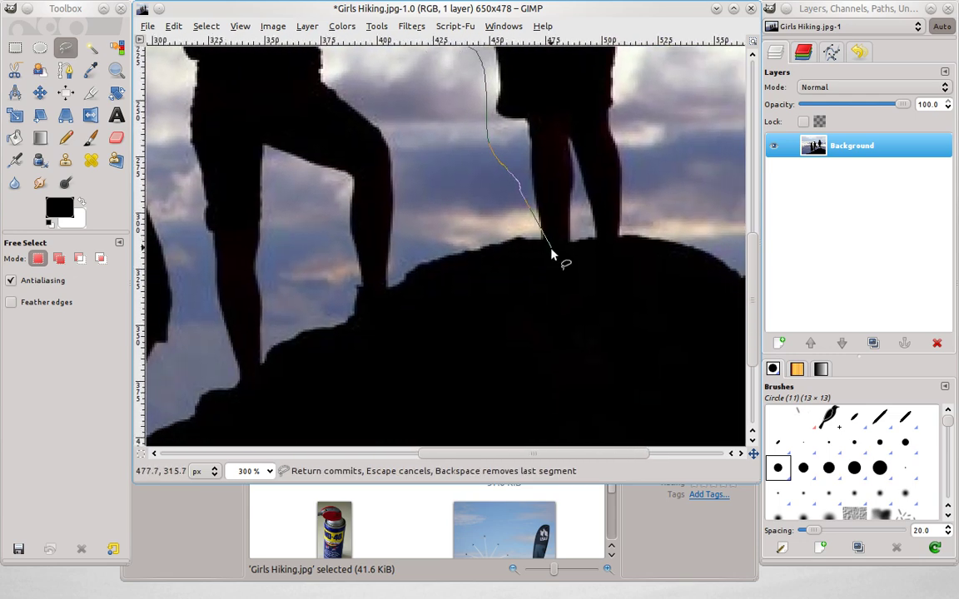
pyautogui.moveTo(523, 232)
pyautogui.mouseDown()
pyautogui.moveTo(533, 274)
pyautogui.moveTo(556, 285)
pyautogui.moveTo(586, 266)
pyautogui.moveTo(625, 279)
pyautogui.moveTo(644, 222)
pyautogui.mouseUp()
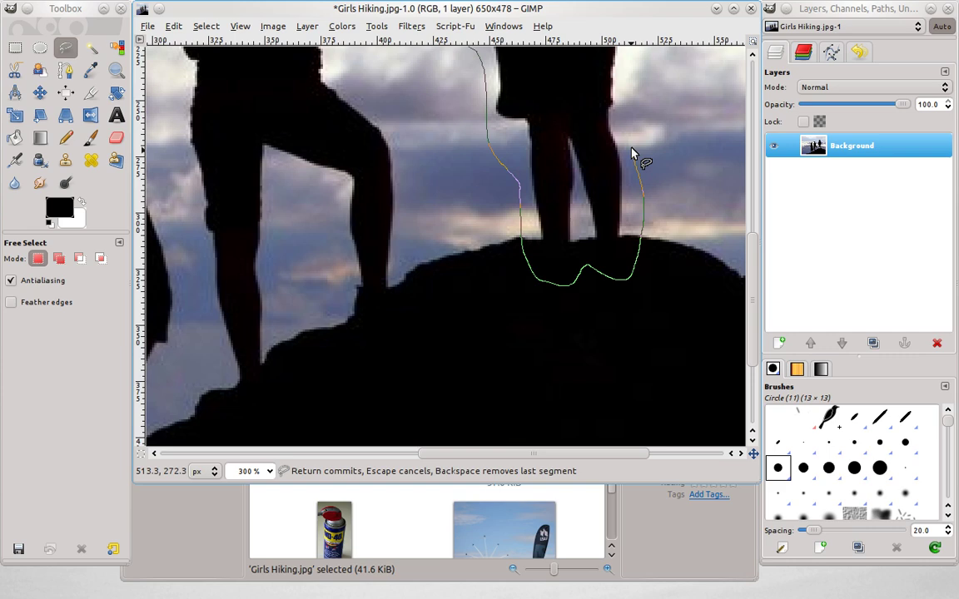
# Carry the outline up her right side and over her head, closing it into a selection
pyautogui.press('space')
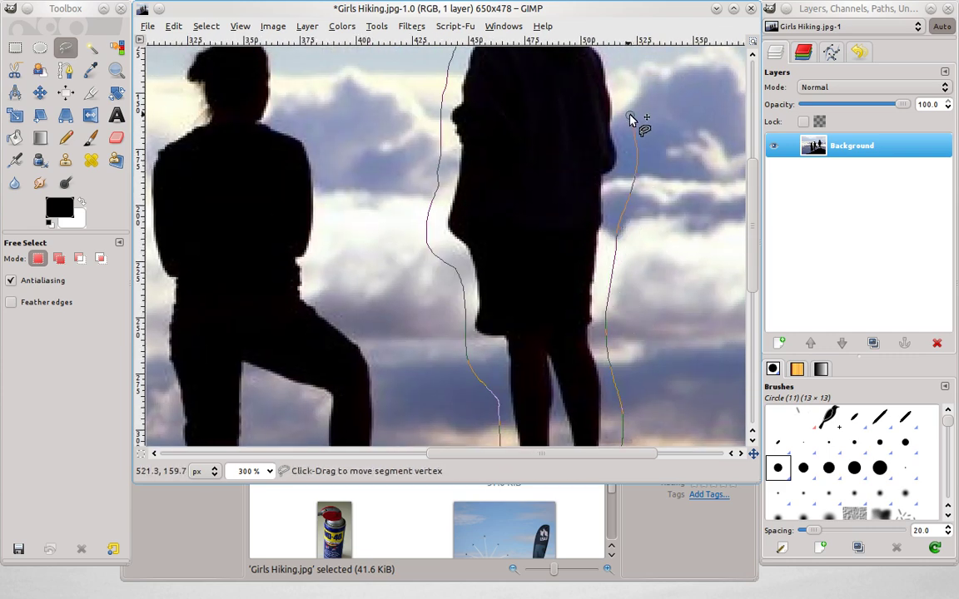
pyautogui.press('space')
pyautogui.moveTo(653, 396); pyautogui.dragTo(629, 333)
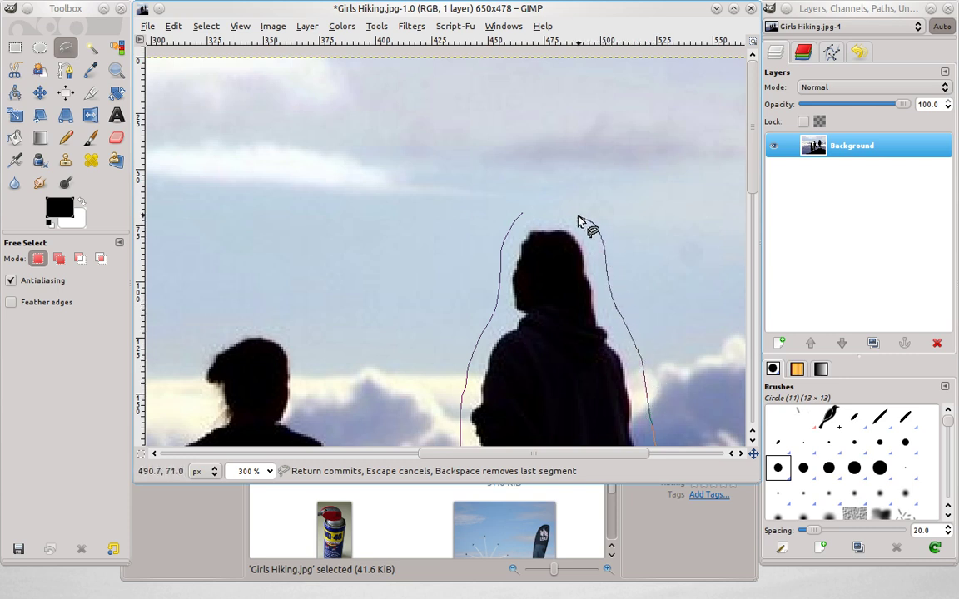
pyautogui.moveTo(580, 221); pyautogui.dragTo(526, 214)
pyautogui.press('Return')
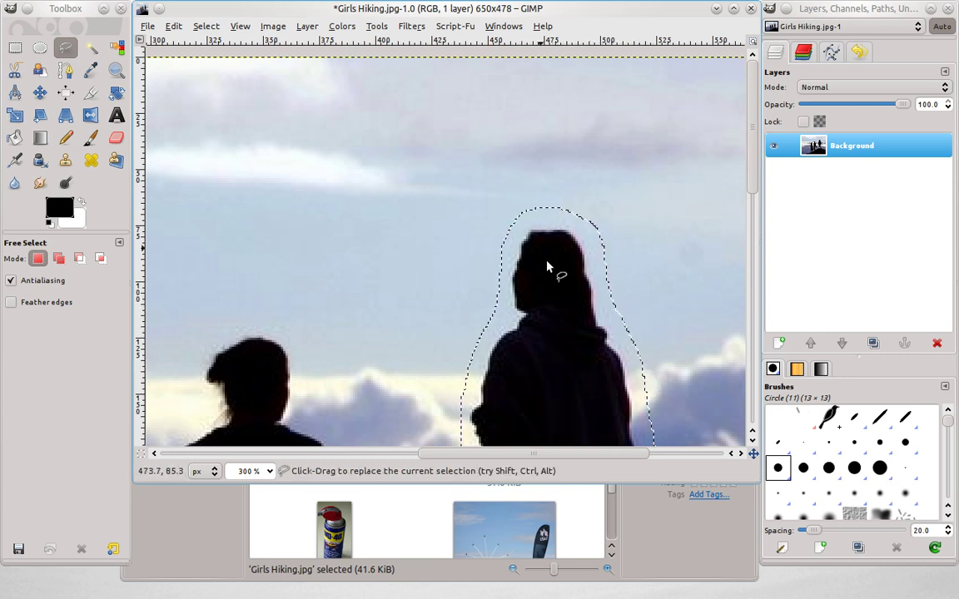
pyautogui.scroll(-3, 548, 267)
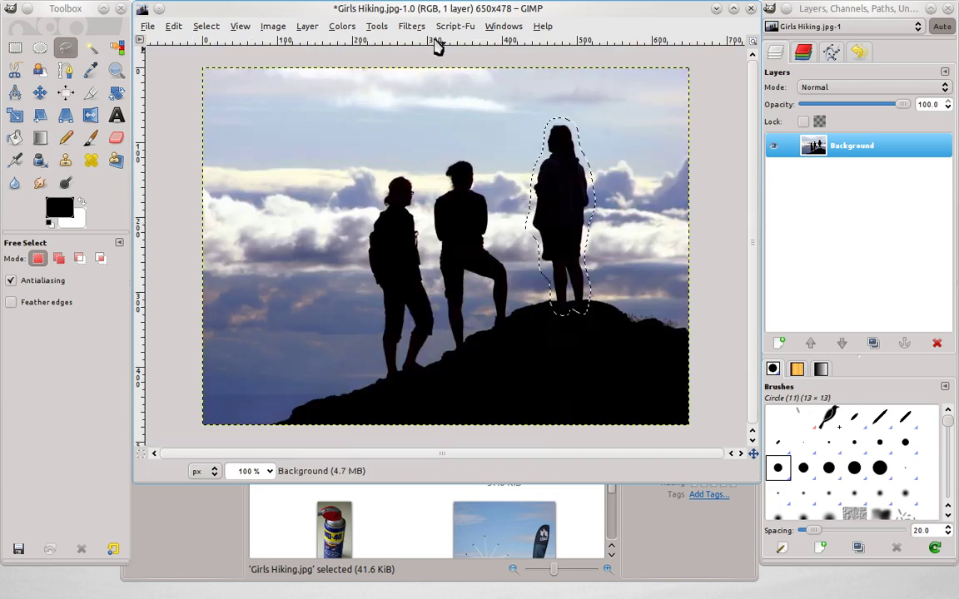
# Run Filters > Map > Resynthesize with default options to fill the hiker's selection with sky
pyautogui.click(412, 28)
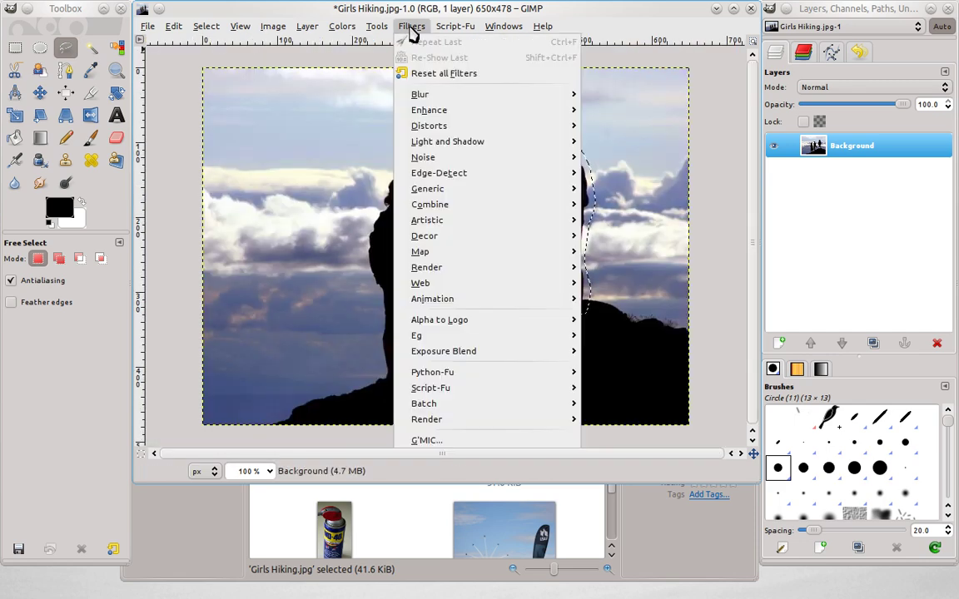
pyautogui.moveTo(449, 252)
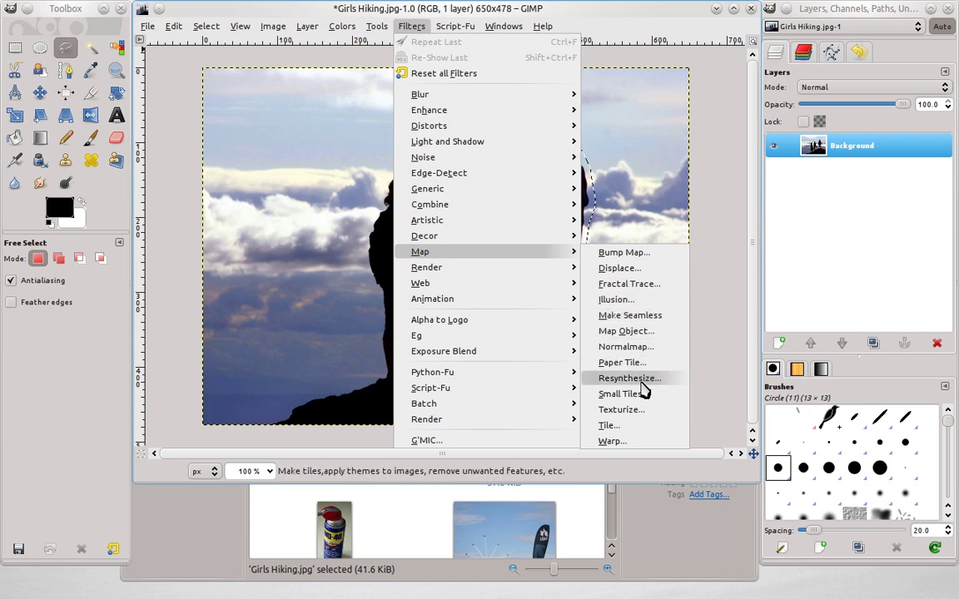
pyautogui.click(670, 387)
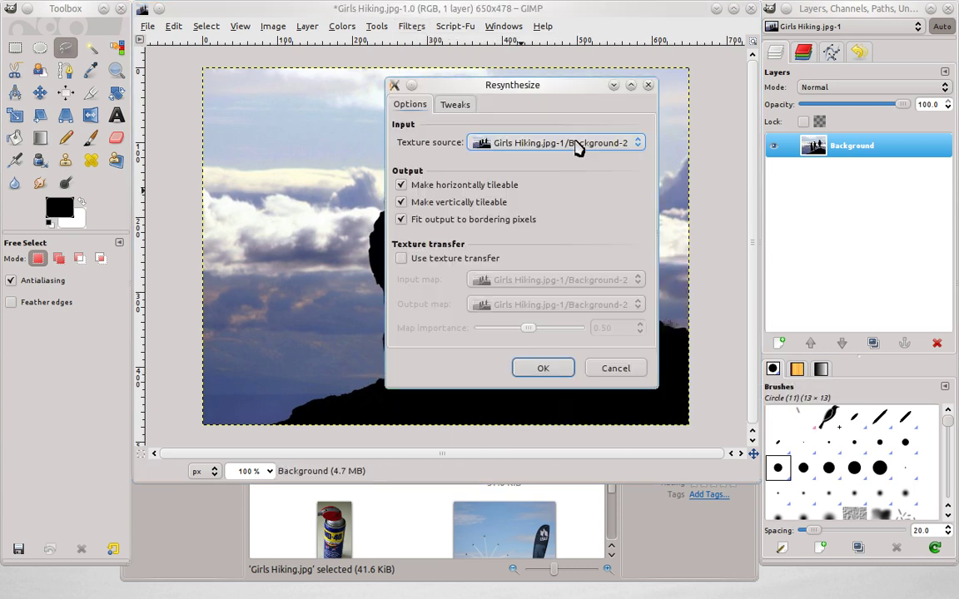
pyautogui.moveTo(541, 88); pyautogui.dragTo(331, 72)
pyautogui.click(351, 356)
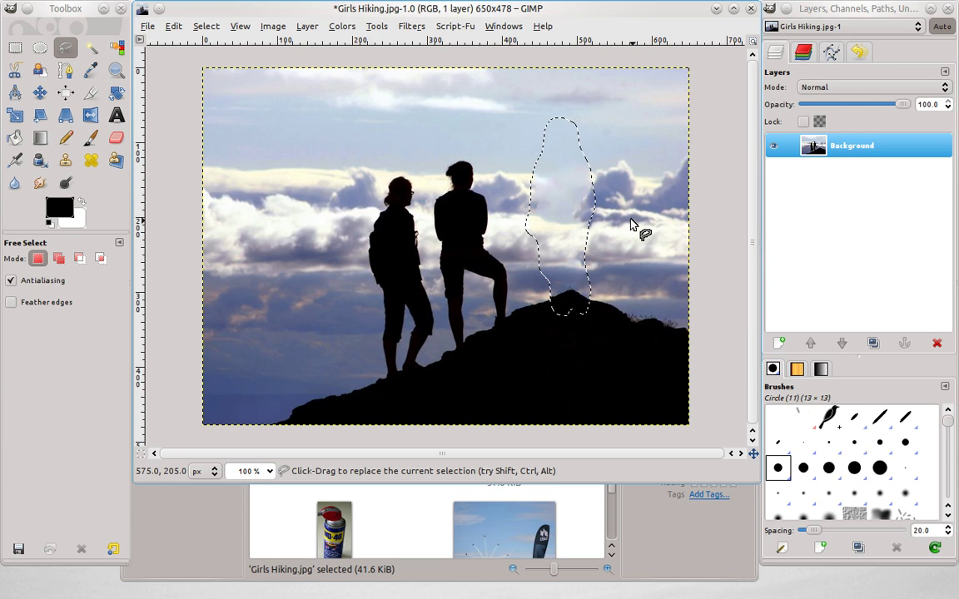
# Clear the selection and zoom in and out to inspect the patched sky beside the two hikers
pyautogui.moveTo(630, 237); pyautogui.dragTo(586, 222)
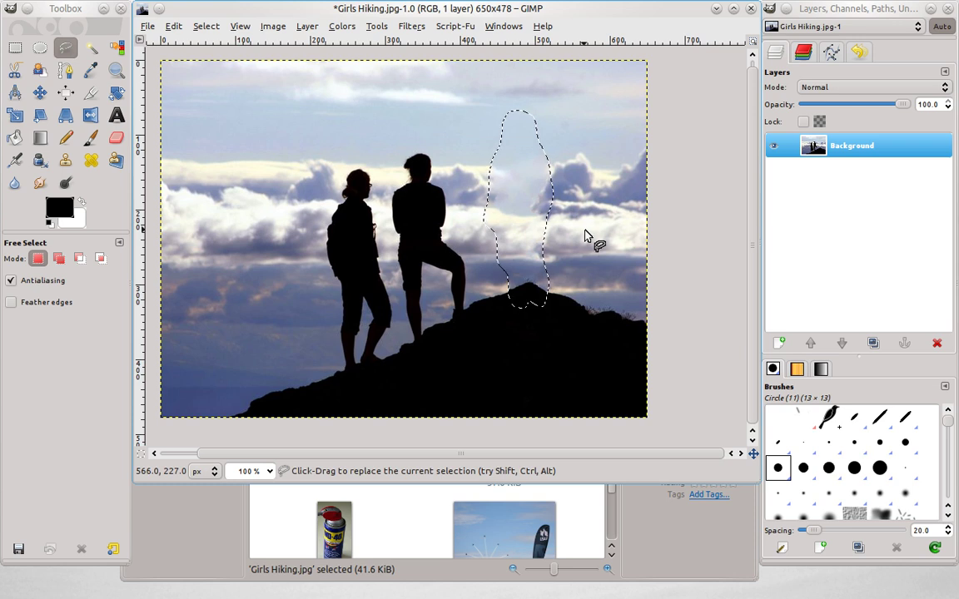
pyautogui.hotkey('ctrl', 'shift', 'a')
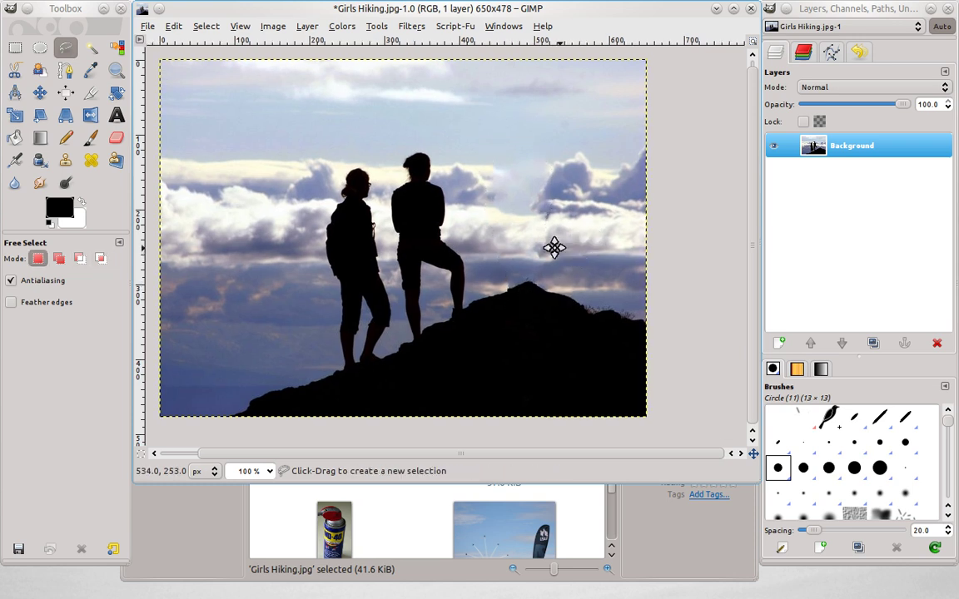
pyautogui.press('+')
pyautogui.press('+')
pyautogui.press('+')
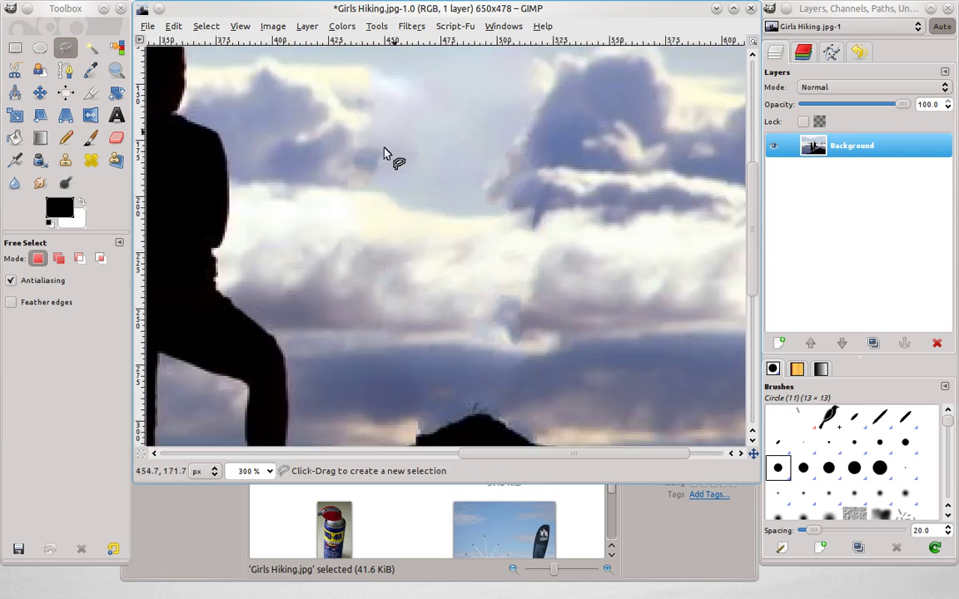
pyautogui.press('-')
pyautogui.press('-')
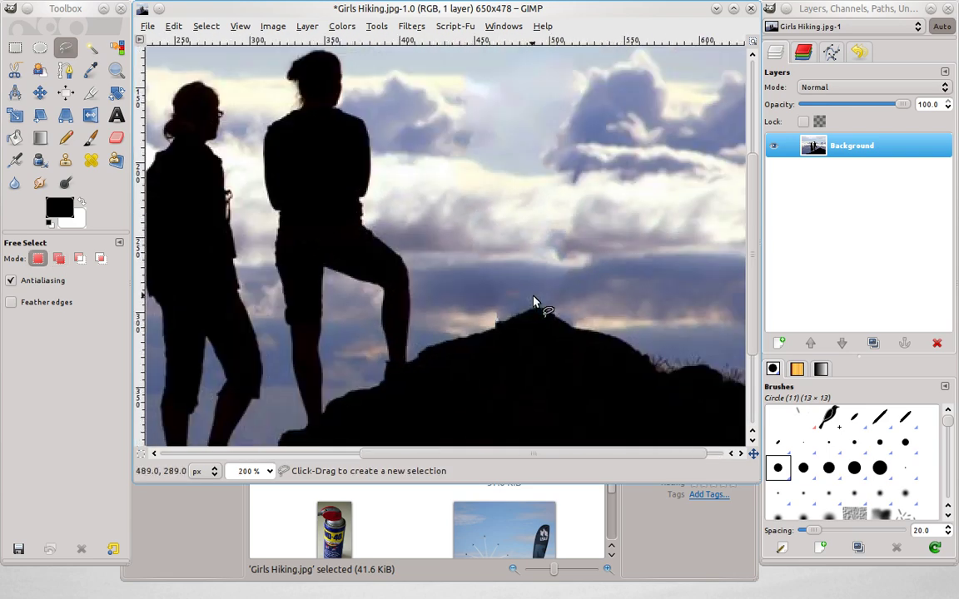
pyautogui.press('+')
pyautogui.press('+')
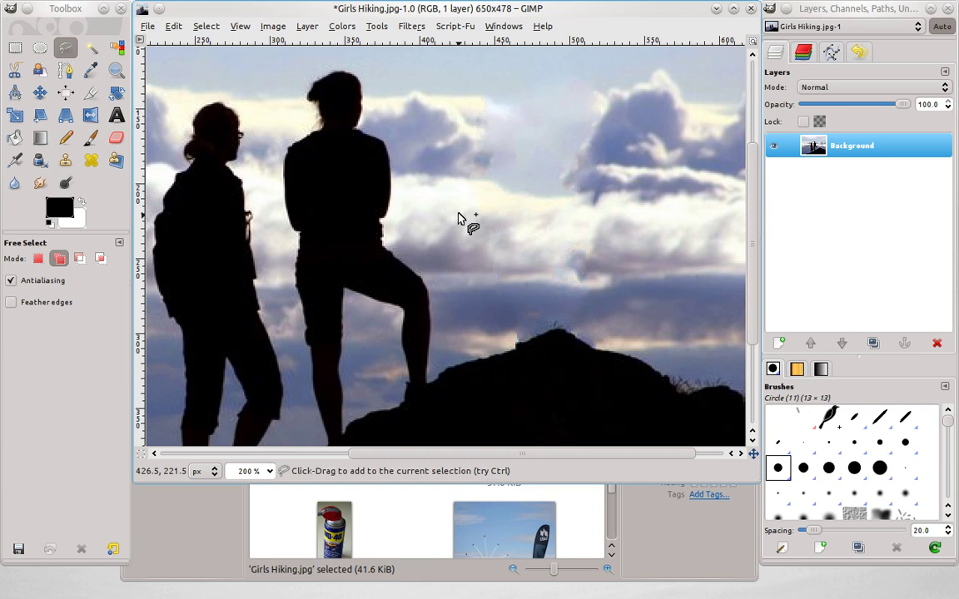
pyautogui.hscroll(-5, 433, 187)
pyautogui.scroll(1, 578, 262)
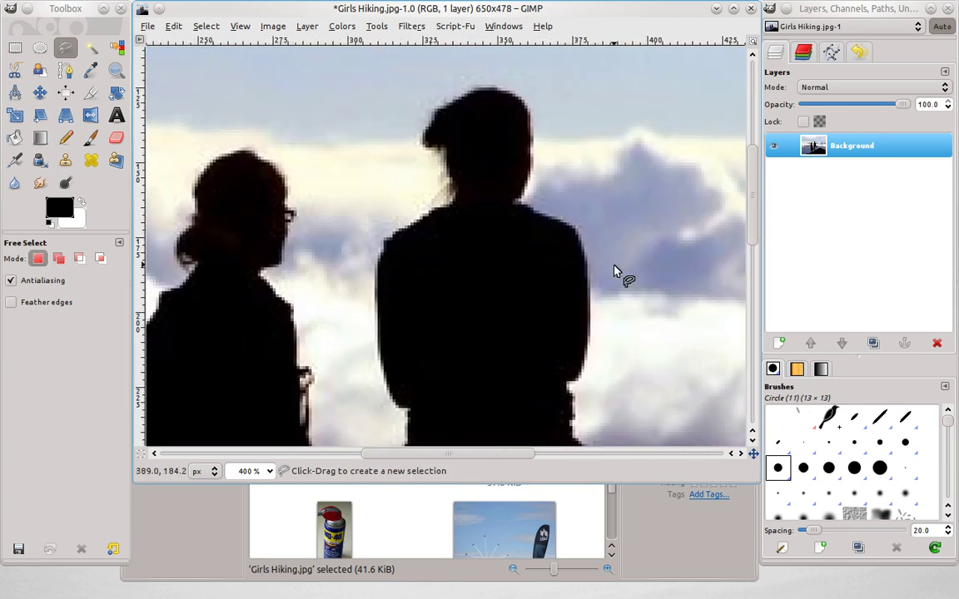
# Begin outlining the right-hand hiker from above her head down around her knee, leg and rock
pyautogui.moveTo(466, 68)
pyautogui.mouseDown()
pyautogui.moveTo(414, 111)
pyautogui.moveTo(408, 143)
pyautogui.moveTo(420, 185)
pyautogui.moveTo(385, 225)
pyautogui.mouseUp()
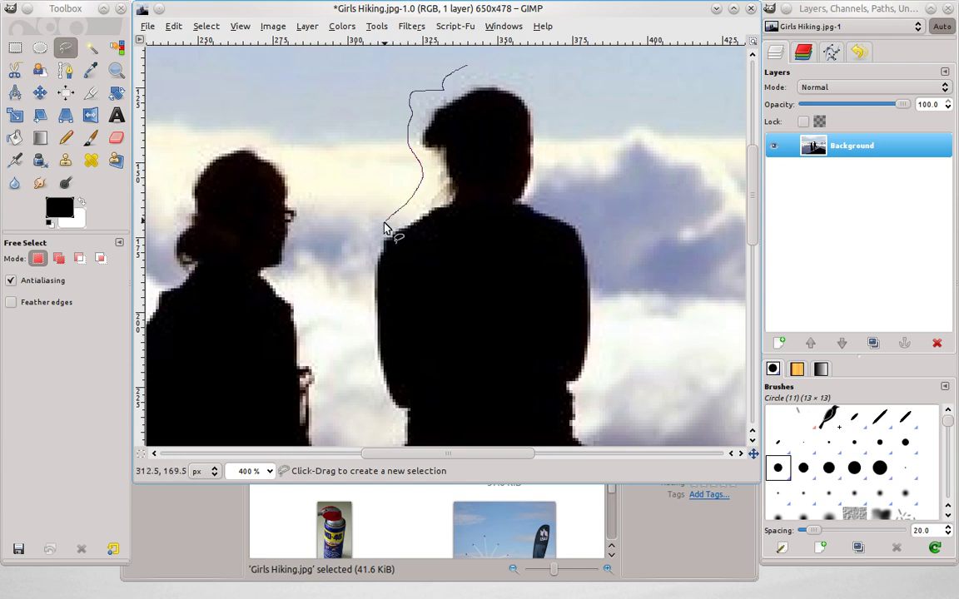
pyautogui.moveTo(358, 331); pyautogui.dragTo(356, 332)
pyautogui.scroll(-6, 379, 316)
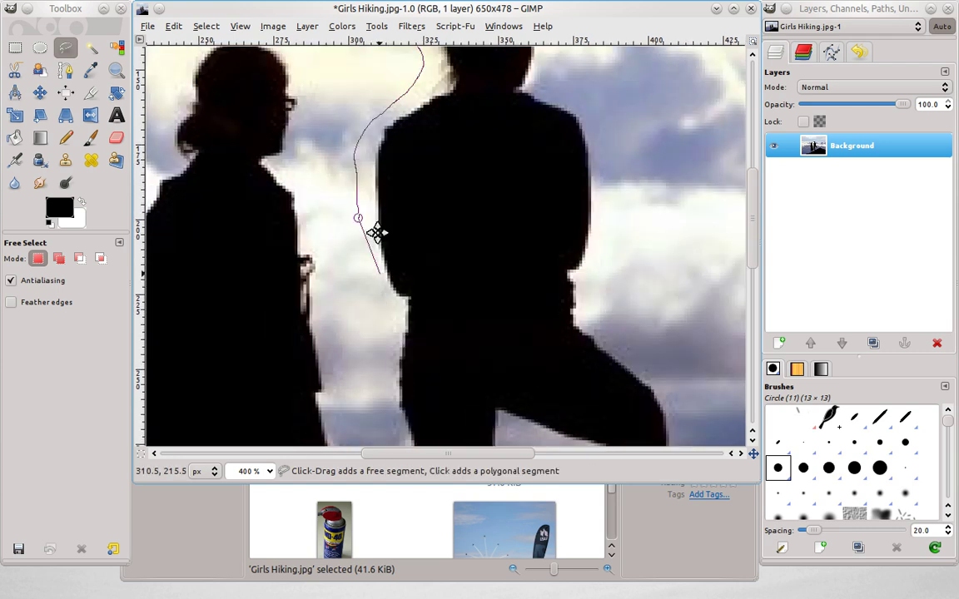
pyautogui.click(387, 281)
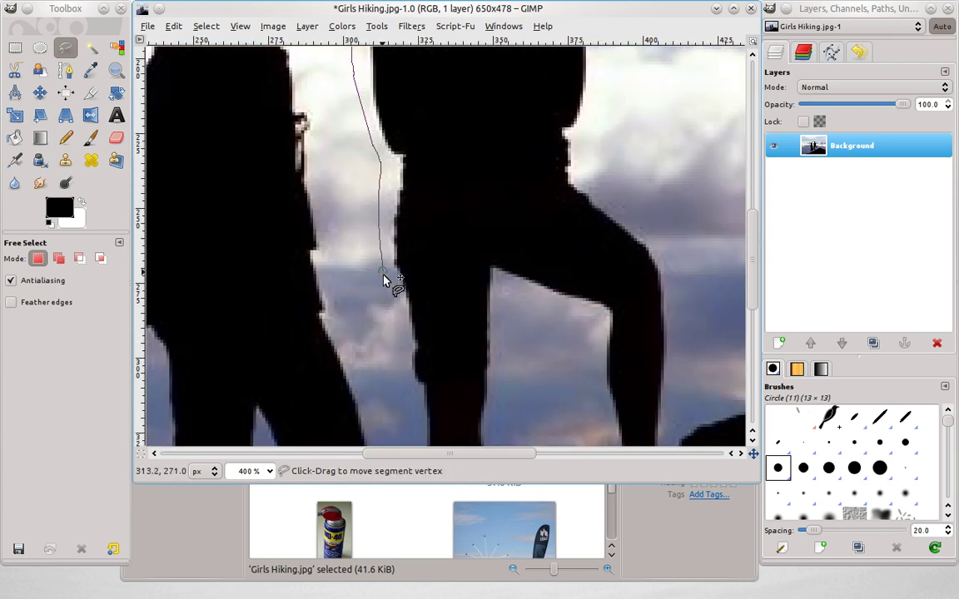
pyautogui.scroll(-5, 423, 265)
pyautogui.click(408, 107)
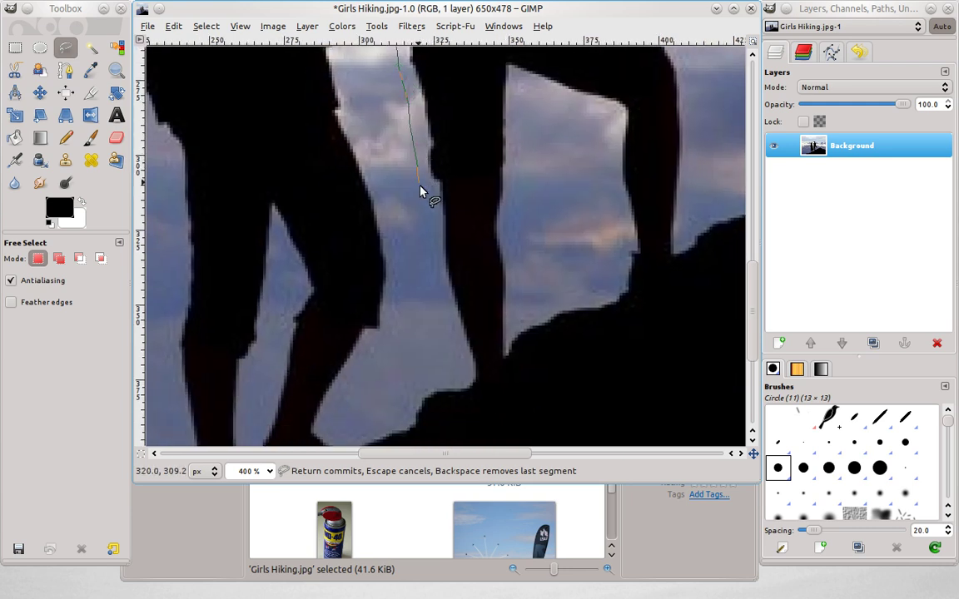
pyautogui.moveTo(471, 389)
pyautogui.mouseDown()
pyautogui.moveTo(501, 411)
pyautogui.moveTo(530, 358)
pyautogui.mouseUp()
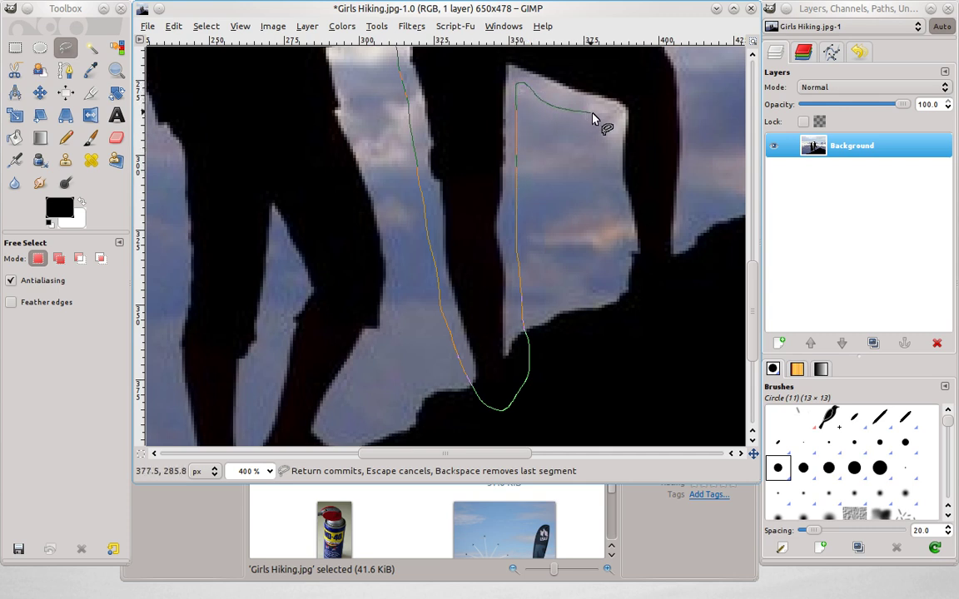
pyautogui.moveTo(592, 118)
pyautogui.mouseDown()
pyautogui.moveTo(610, 135)
pyautogui.moveTo(612, 186)
pyautogui.mouseUp()
pyautogui.moveTo(617, 246)
pyautogui.mouseDown()
pyautogui.moveTo(632, 311)
pyautogui.moveTo(671, 332)
pyautogui.moveTo(689, 248)
pyautogui.mouseUp()
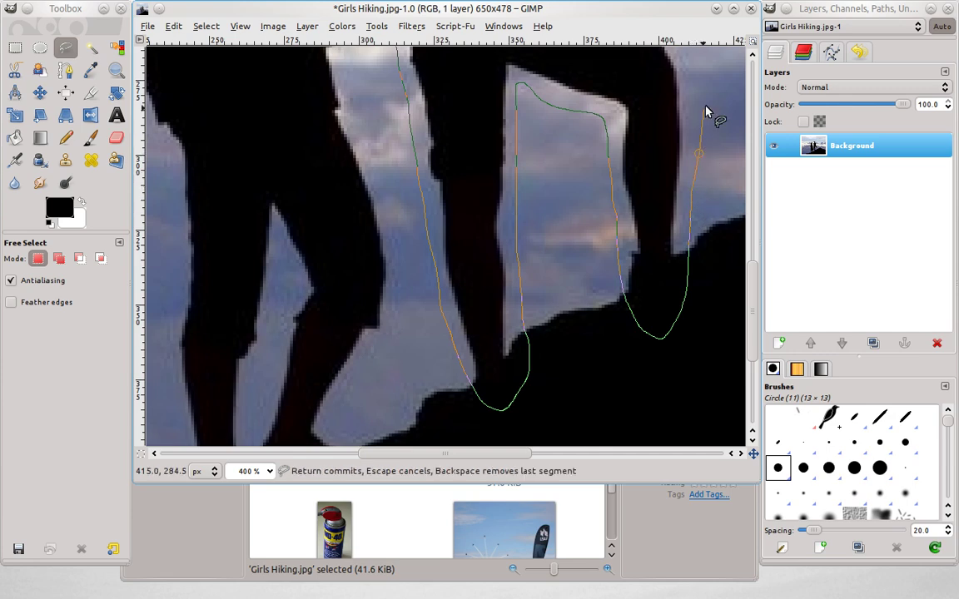
# Trace the outline up her body and around her head, closing the selection
pyautogui.press('space')
pyautogui.moveTo(587, 303)
pyautogui.mouseDown()
pyautogui.moveTo(552, 231)
pyautogui.moveTo(490, 171)
pyautogui.moveTo(488, 138)
pyautogui.moveTo(517, 104)
pyautogui.mouseUp()
pyautogui.press('space')
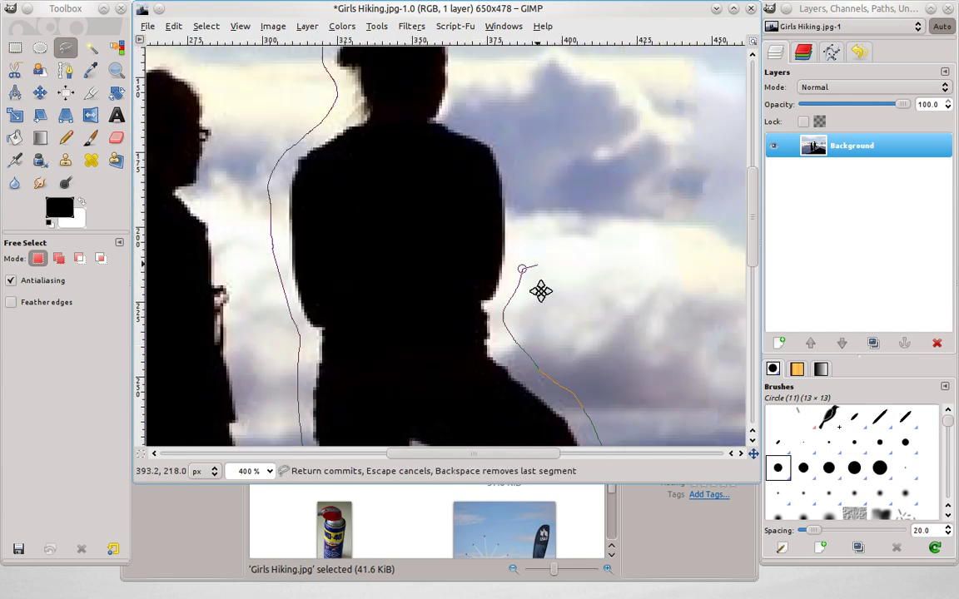
pyautogui.moveTo(541, 289); pyautogui.dragTo(525, 229)
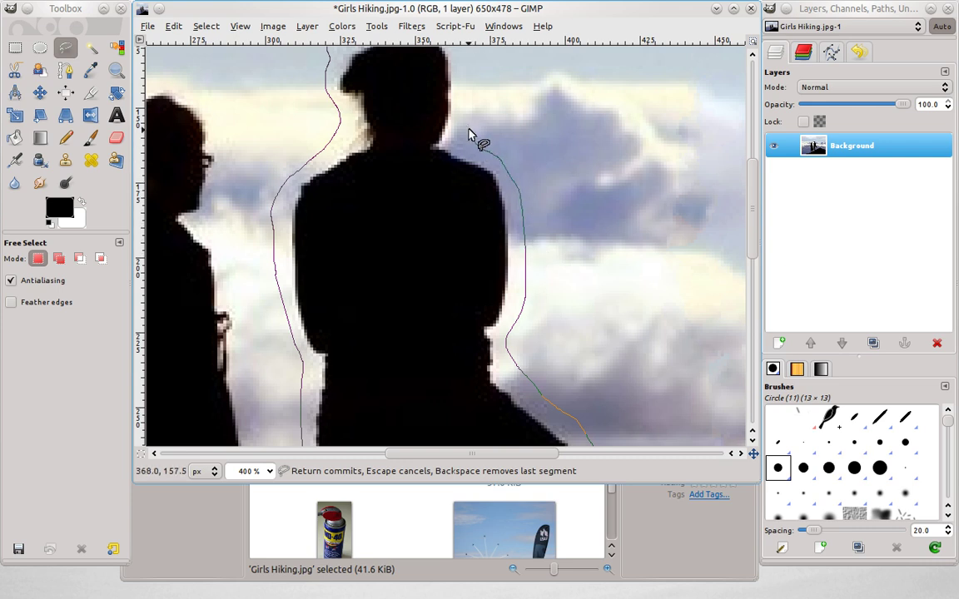
pyautogui.press('space')
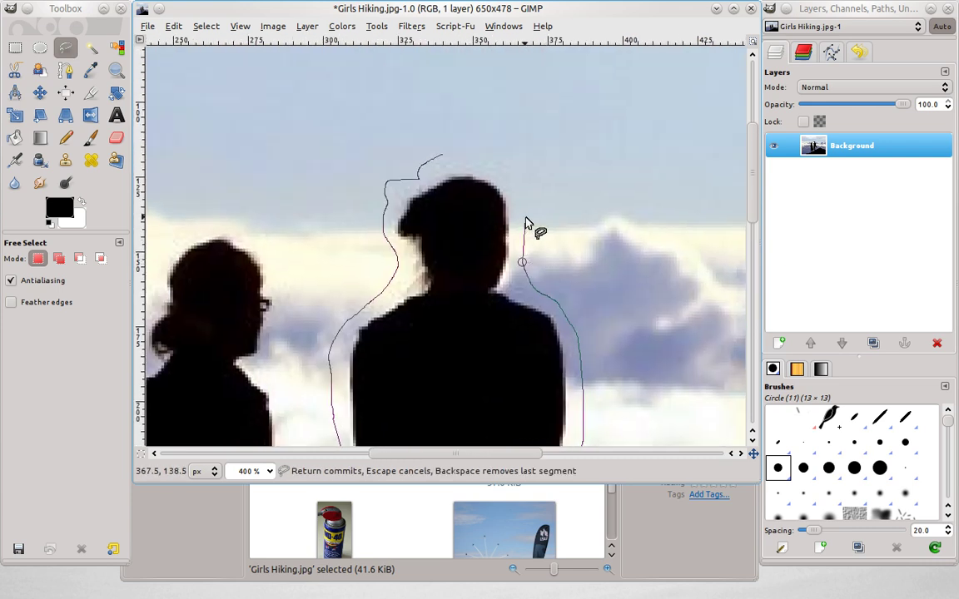
pyautogui.moveTo(525, 223); pyautogui.dragTo(509, 178)
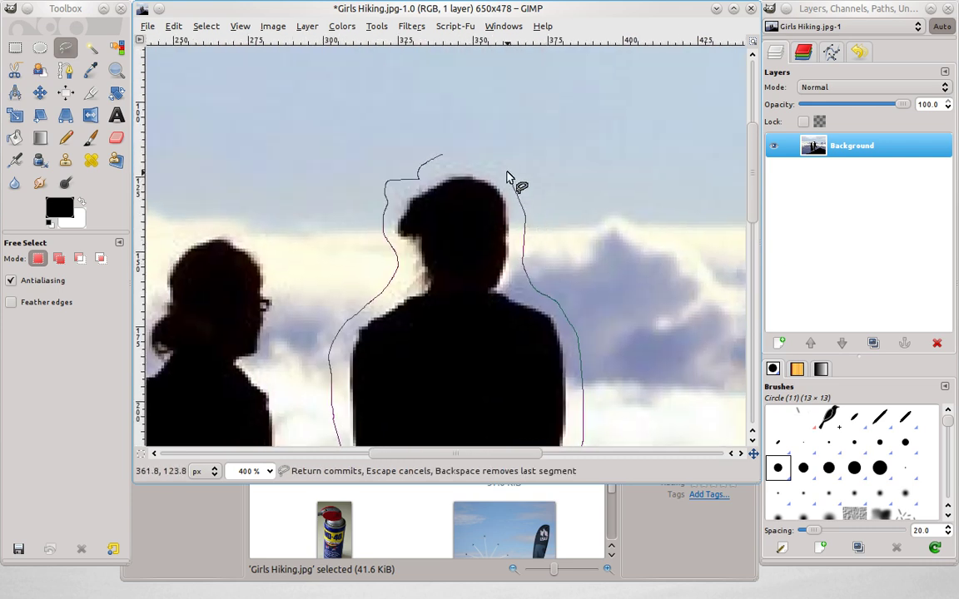
pyautogui.click(443, 159)
pyautogui.scroll(-3, 573, 217)
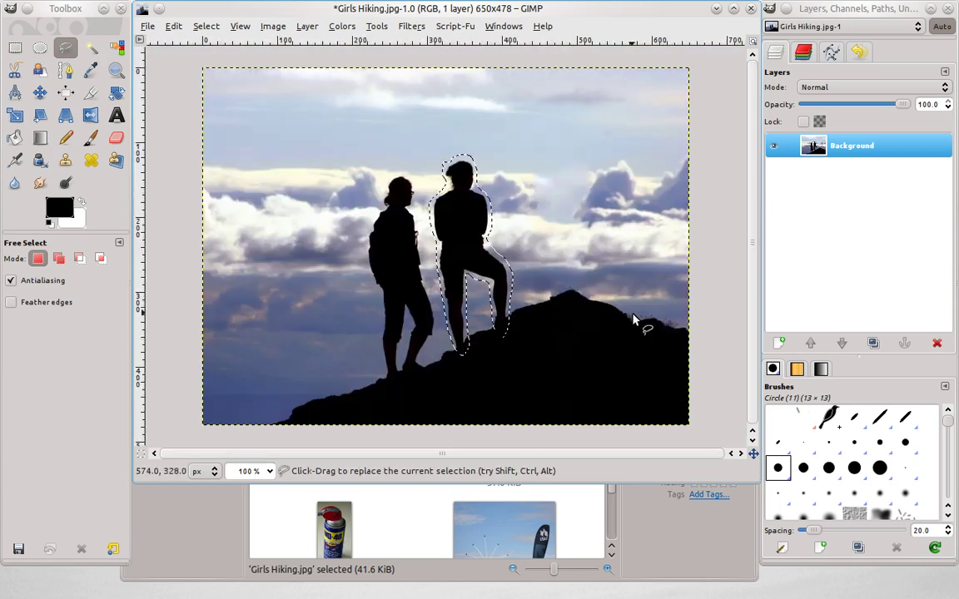
# Repeat the Resynthesize filter to fill the selected hiker with surrounding sky and clouds
pyautogui.click(447, 25)
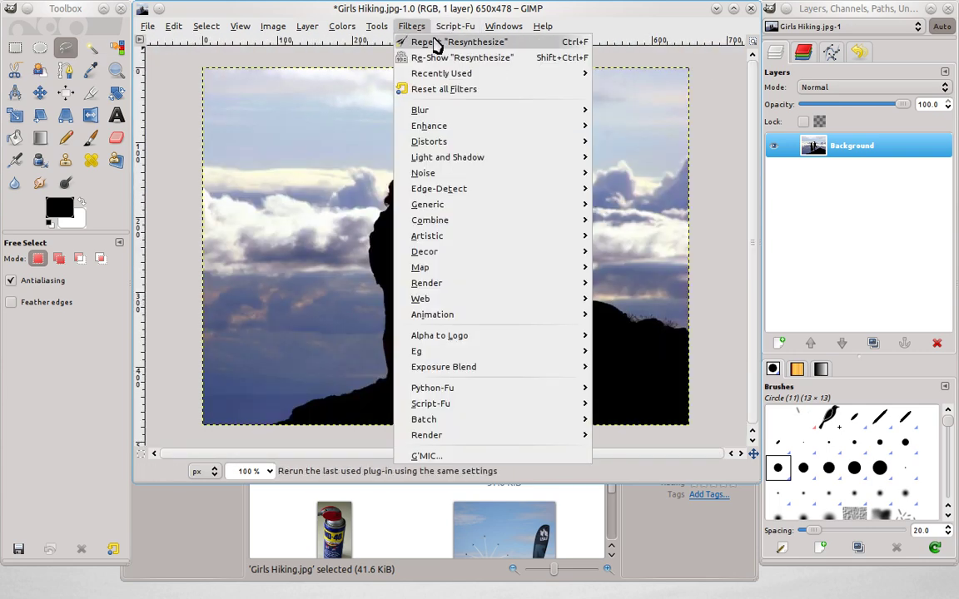
pyautogui.click(494, 43)
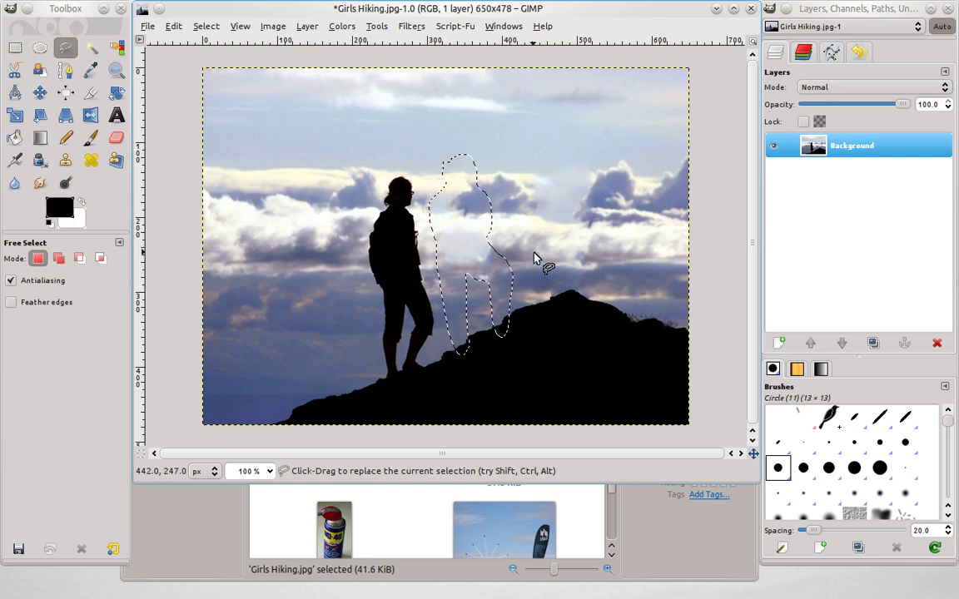
# Deselect, inspect the patched sky and remaining hiker up close, then close Girls Hiking.jpg
pyautogui.hotkey('ctrl', 'shift', 'a')
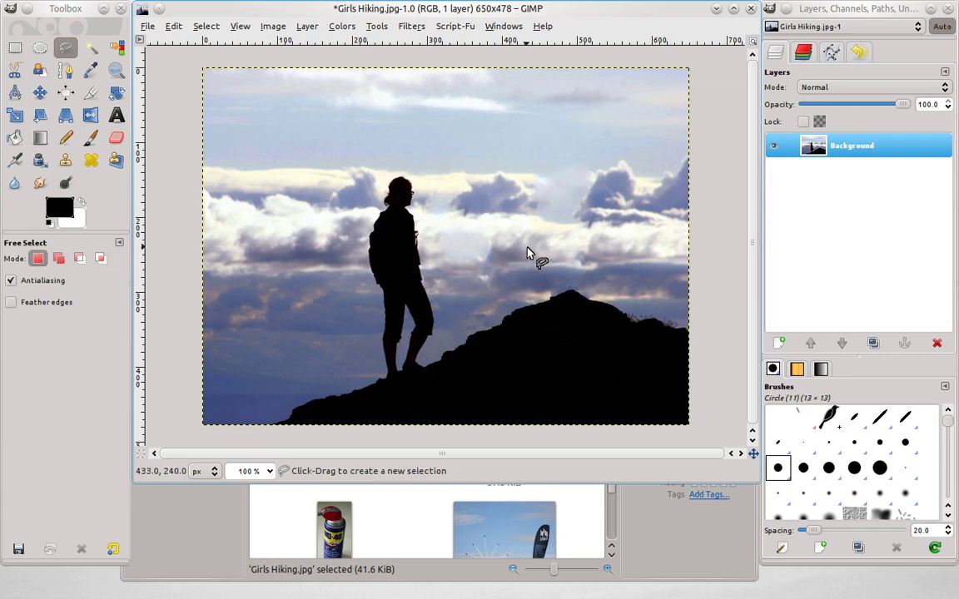
pyautogui.hscroll(-1, 536, 250)
pyautogui.scroll(3, 541, 253)
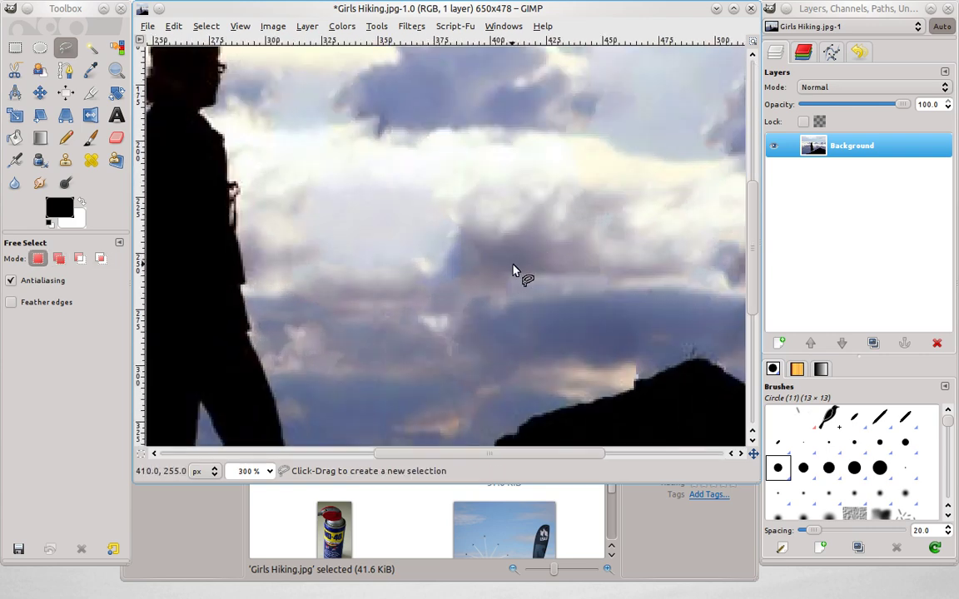
pyautogui.moveTo(464, 253); pyautogui.dragTo(557, 158)
pyautogui.moveTo(550, 336); pyautogui.dragTo(541, 264)
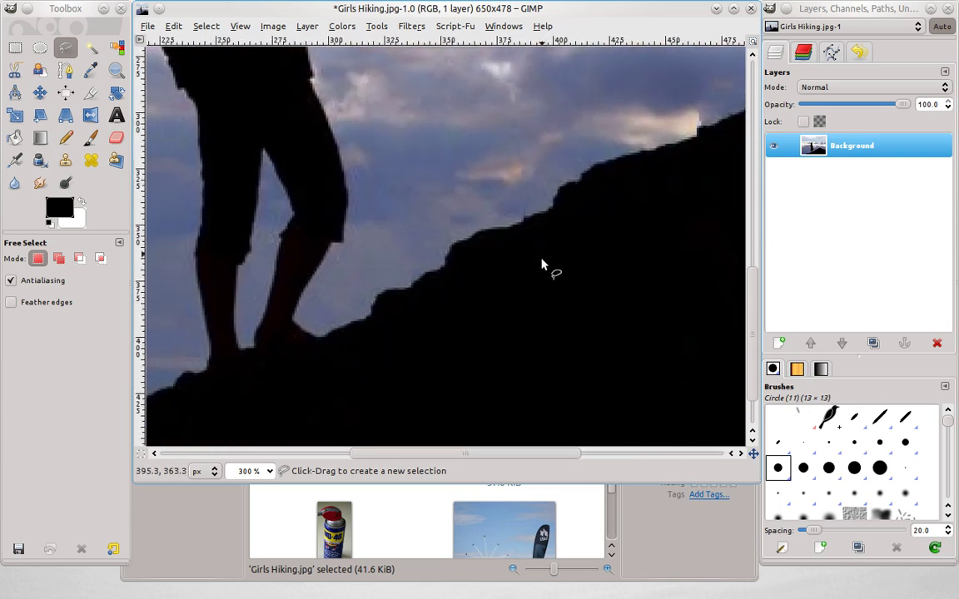
pyautogui.scroll(-2, 548, 241)
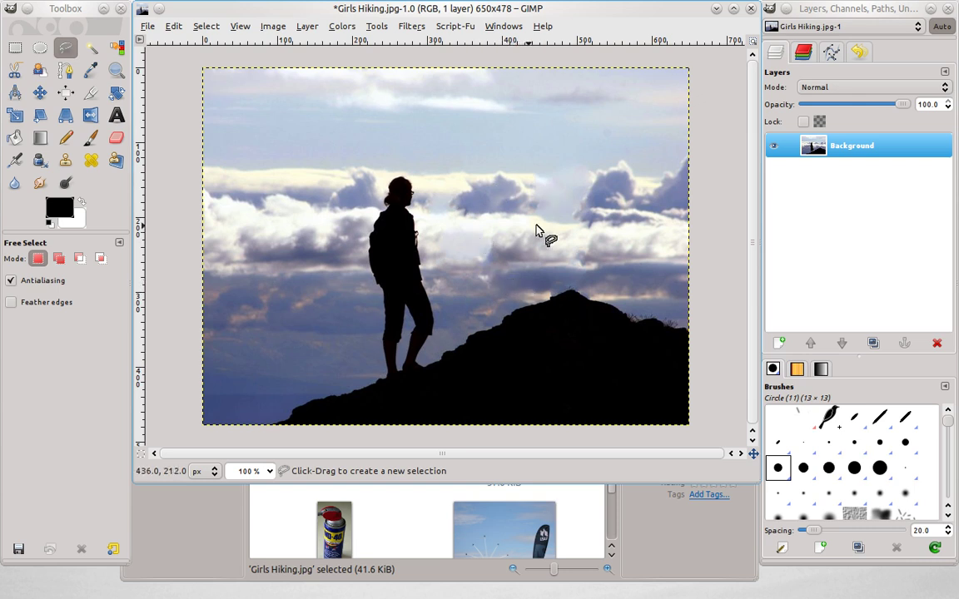
pyautogui.click(750, 14)
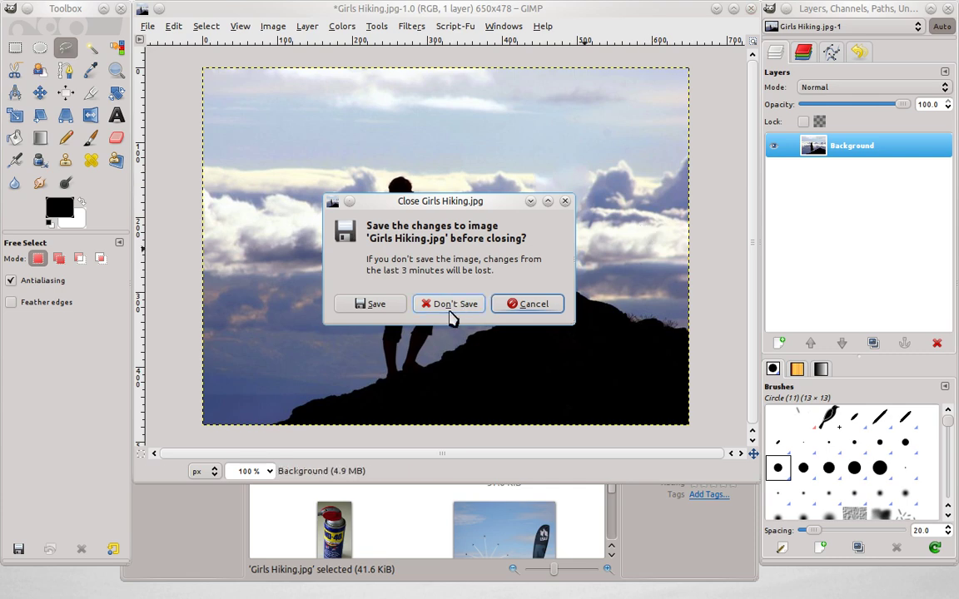
# Discard the hiking edits, open IMG_3119.JPG, and start outlining the jumping man from head down the arm
pyautogui.click(447, 302)
pyautogui.click(456, 314)
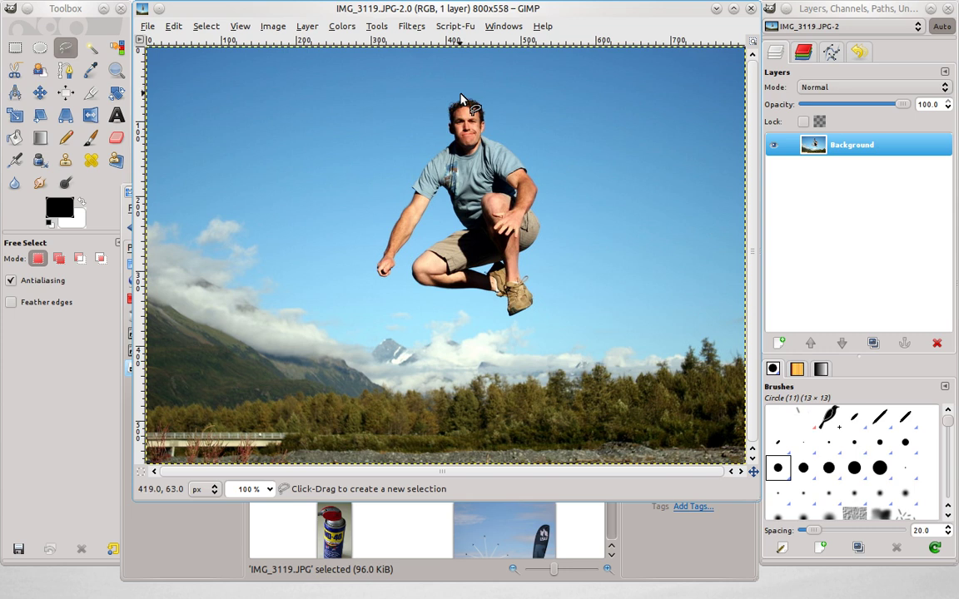
pyautogui.moveTo(442, 126)
pyautogui.mouseDown()
pyautogui.moveTo(379, 238)
pyautogui.moveTo(375, 283)
pyautogui.moveTo(392, 278)
pyautogui.moveTo(439, 200)
pyautogui.moveTo(451, 221)
pyautogui.moveTo(406, 274)
pyautogui.mouseUp()
# Close the freehand outline around the jumping man and rerun Resynthesize to fill it with sky
pyautogui.moveTo(455, 300)
pyautogui.mouseDown()
pyautogui.moveTo(509, 319)
pyautogui.moveTo(532, 316)
pyautogui.moveTo(540, 298)
pyautogui.moveTo(534, 258)
pyautogui.mouseUp()
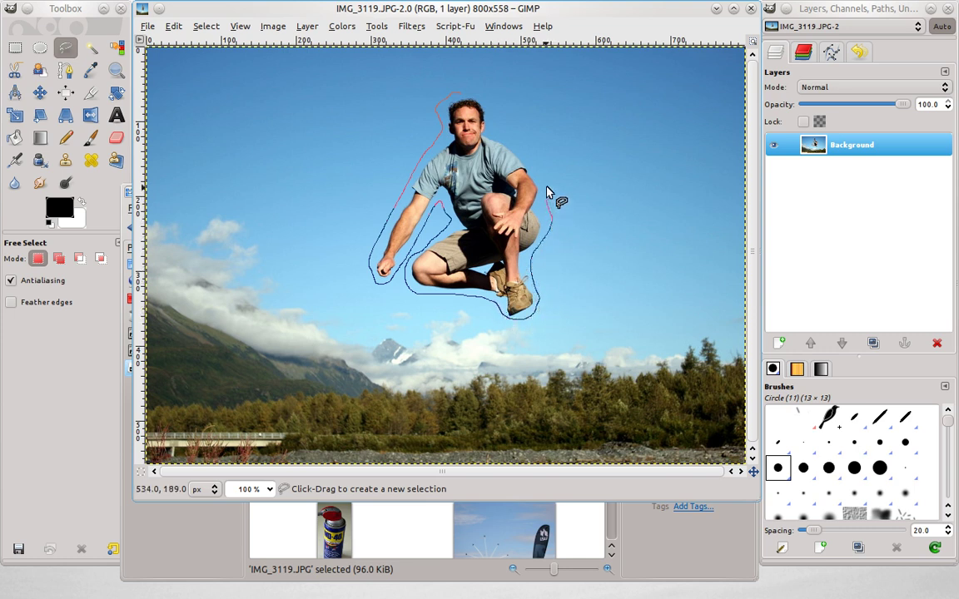
pyautogui.moveTo(547, 192); pyautogui.dragTo(531, 145)
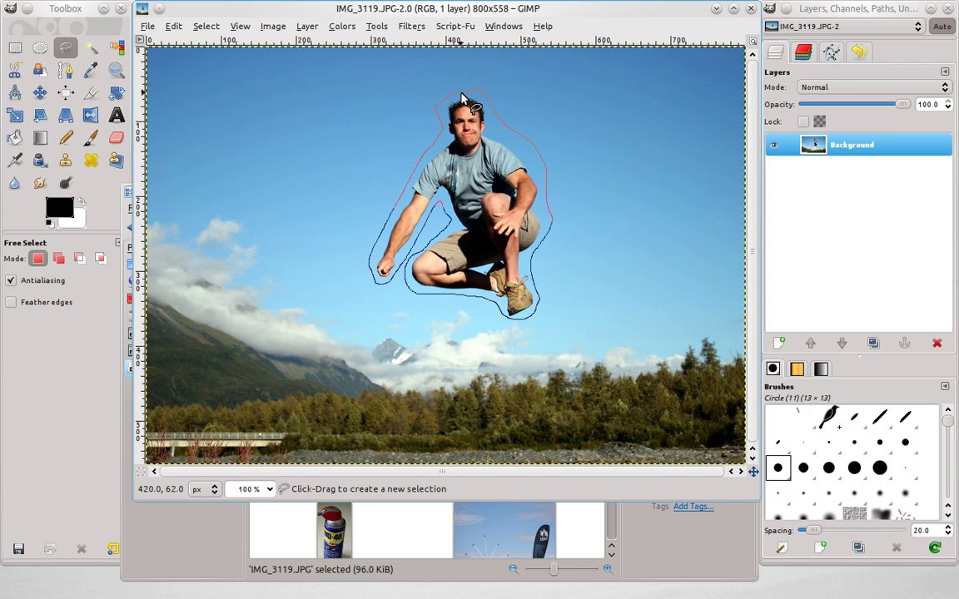
pyautogui.moveTo(462, 98); pyautogui.dragTo(463, 92)
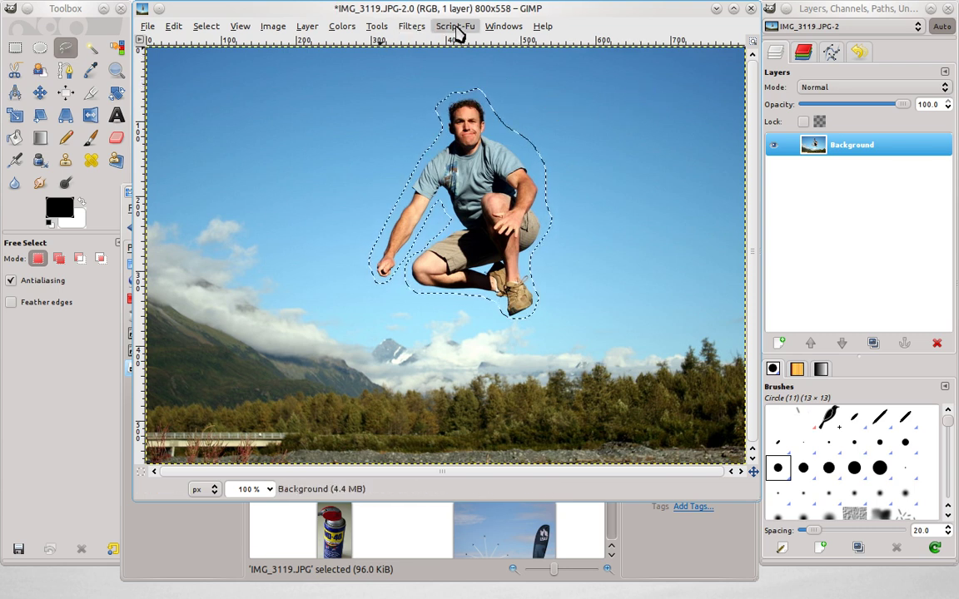
pyautogui.click(413, 27)
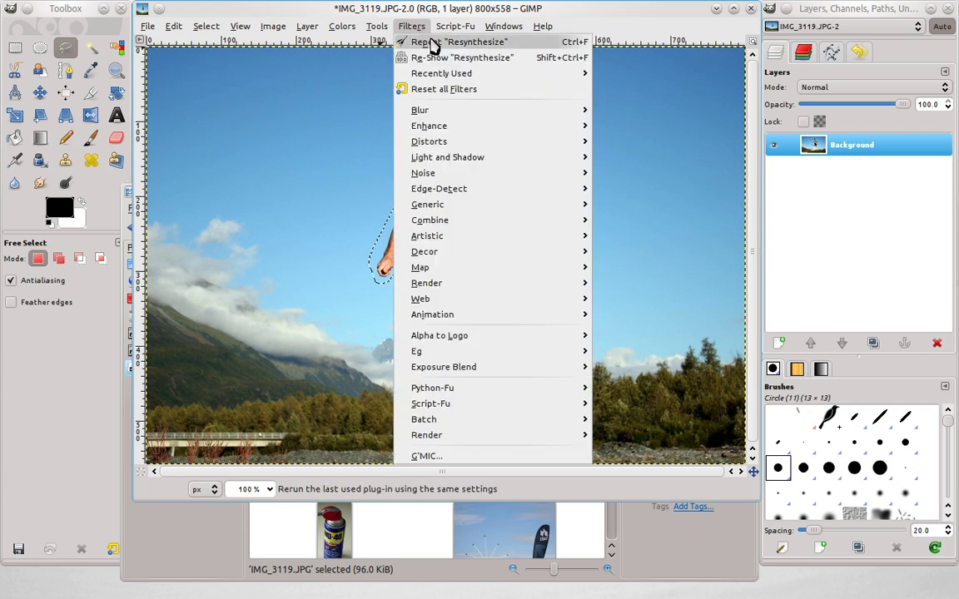
pyautogui.click(500, 43)
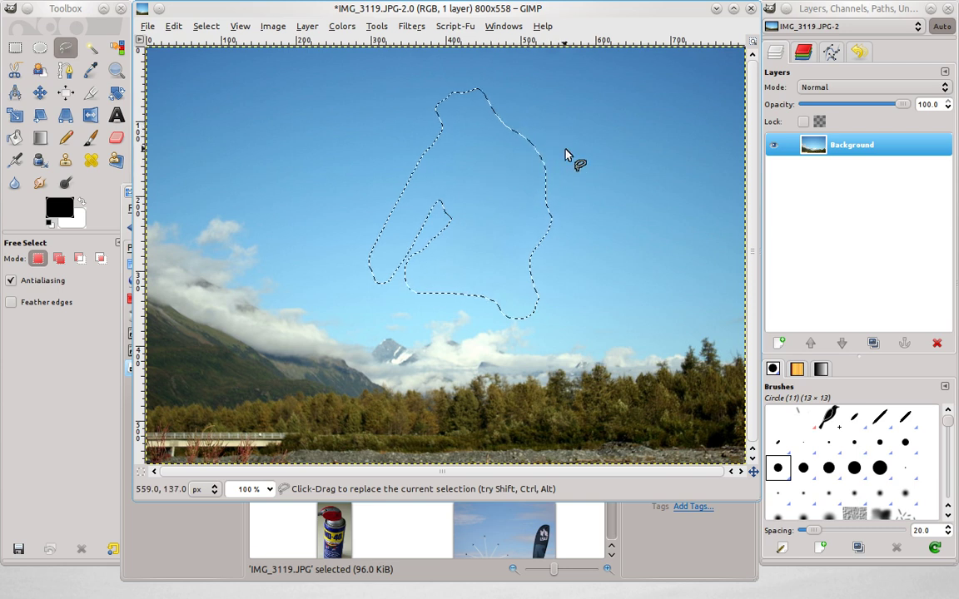
# Deselect and close IMG_3119.JPG, discarding the changes
pyautogui.hotkey('ctrl', 'shift', 'a')
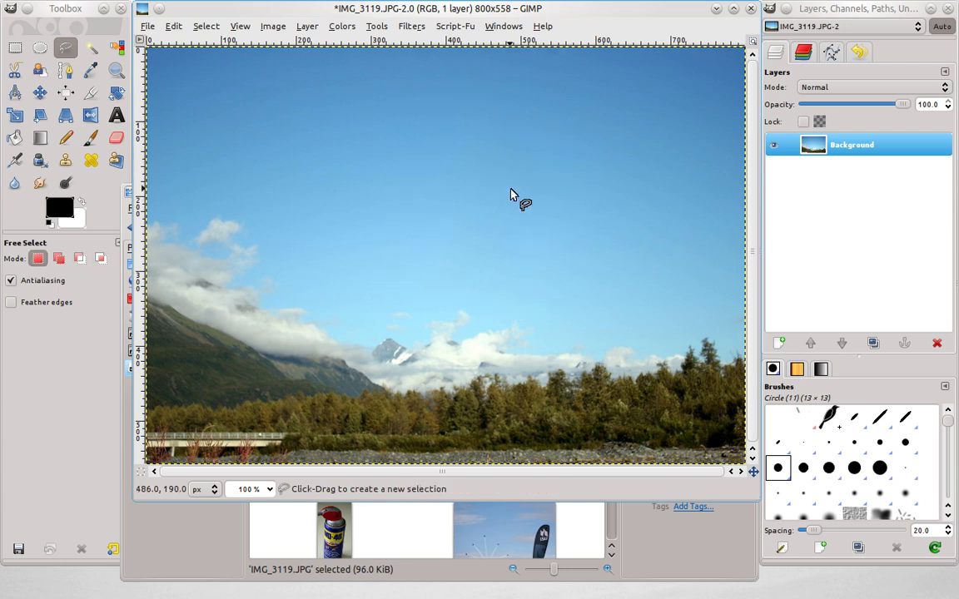
pyautogui.press('space')
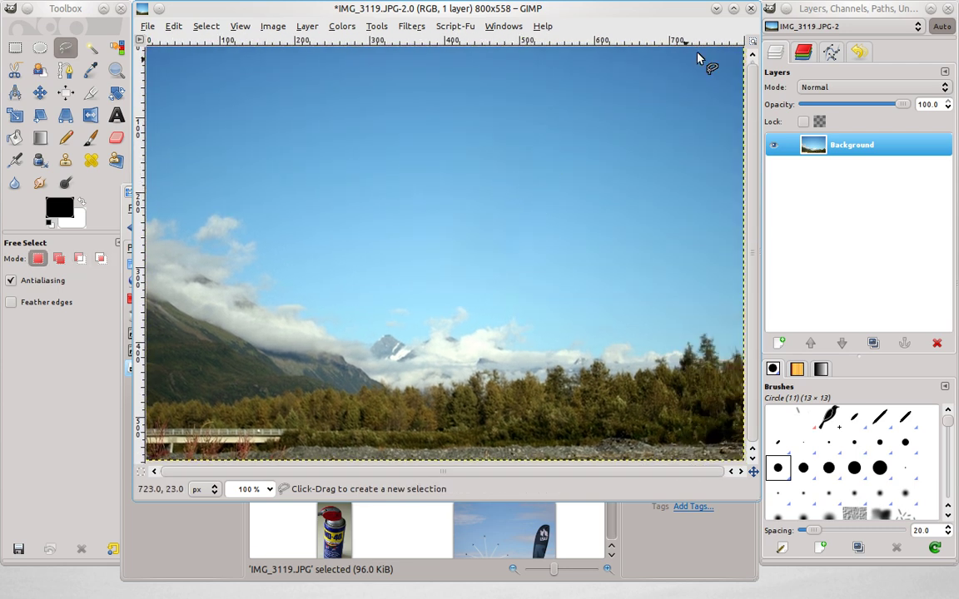
pyautogui.hotkey('ctrl', 'w')
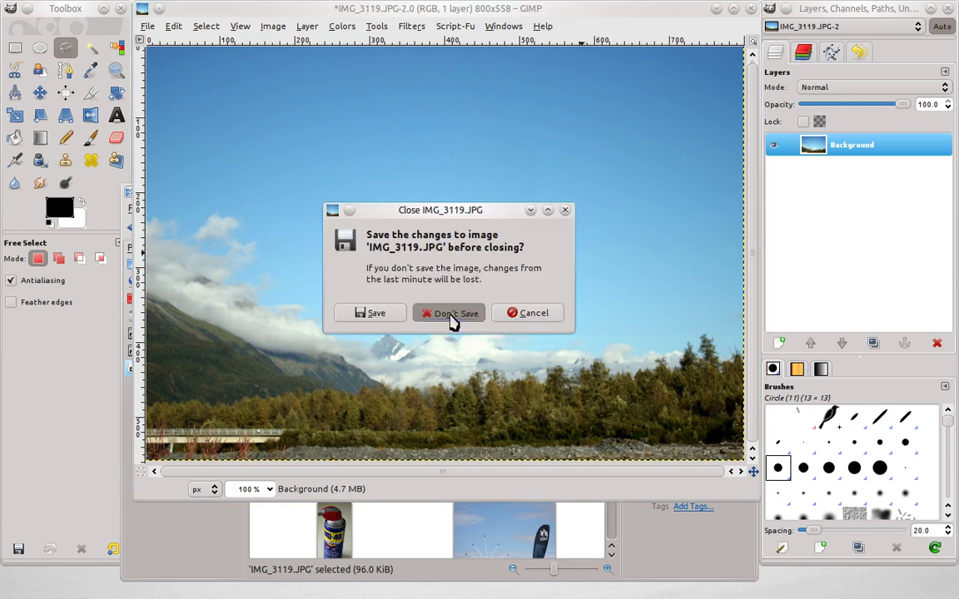
pyautogui.click(452, 322)
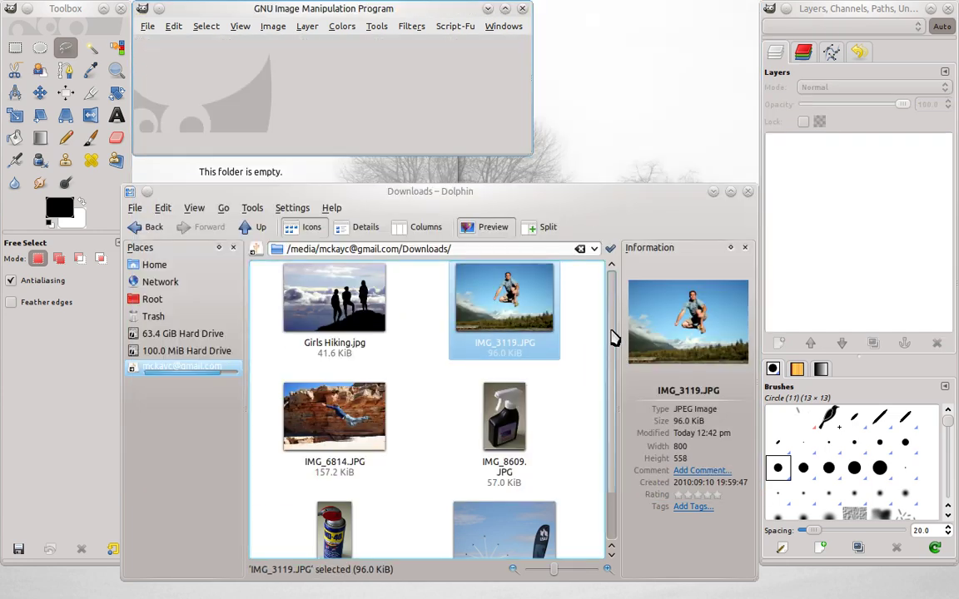
# Open the WD-40 can photo IMG_8612.JPG in GIMP by dragging it from Dolphin
pyautogui.scroll(-1, 614, 362)
pyautogui.moveTo(341, 497); pyautogui.dragTo(342, 81)
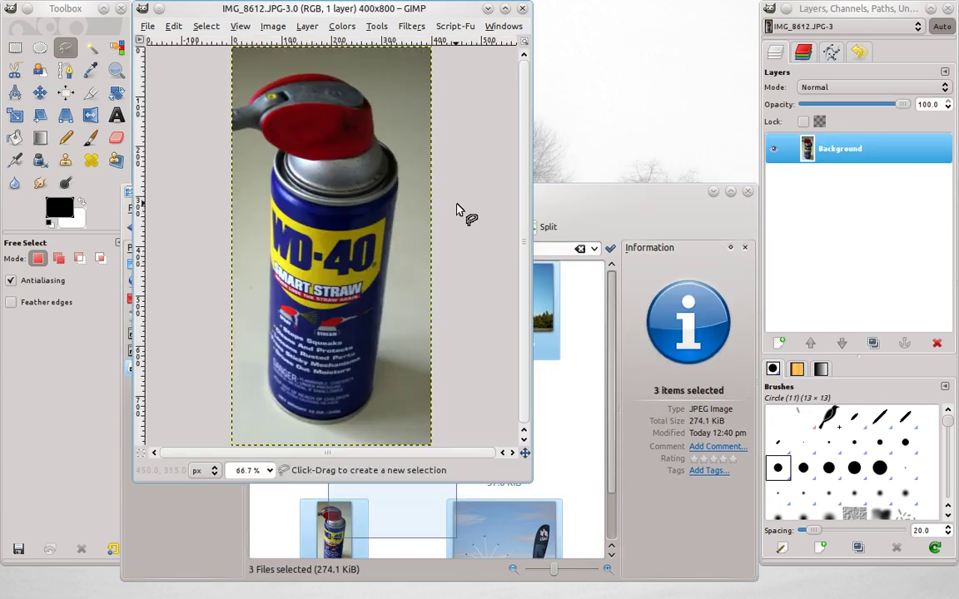
pyautogui.moveTo(456, 209)
pyautogui.mouseDown()
pyautogui.moveTo(449, 203)
pyautogui.moveTo(460, 187)
pyautogui.moveTo(446, 211)
pyautogui.mouseUp()
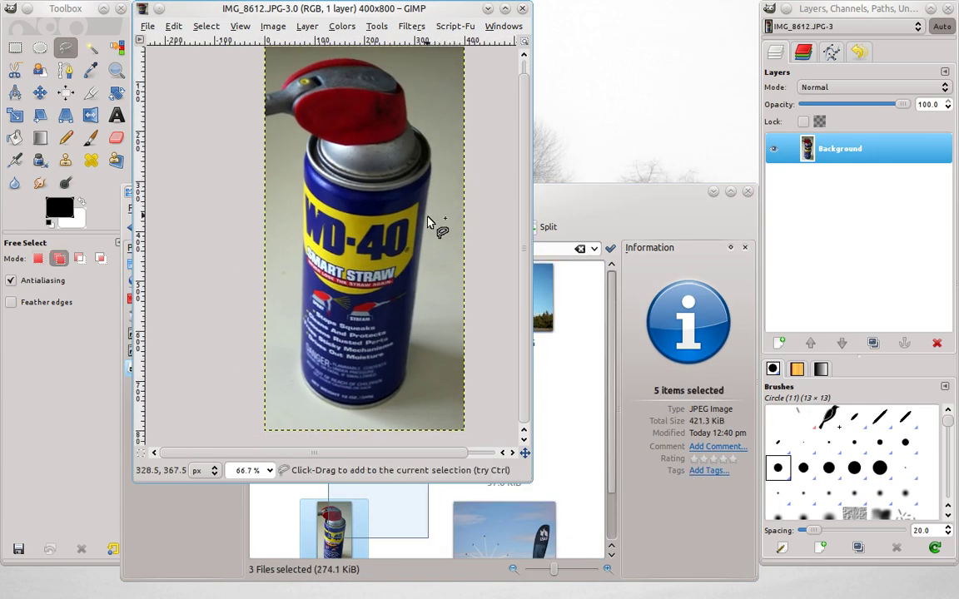
pyautogui.scroll(3, 391, 237)
pyautogui.scroll(1, 393, 243)
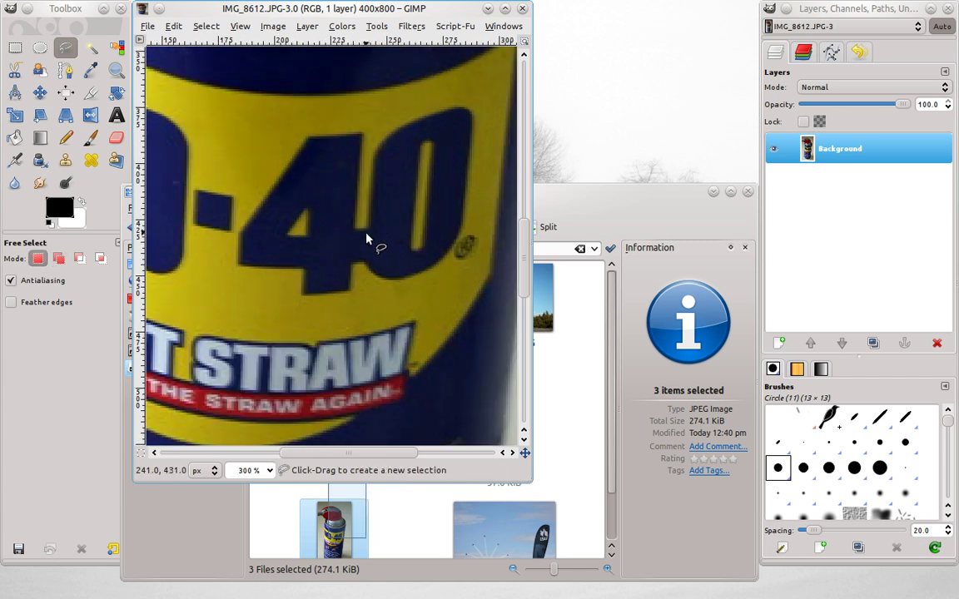
# Draw a freehand selection closed around the '40' on the can's label
pyautogui.moveTo(388, 140)
pyautogui.mouseDown()
pyautogui.moveTo(371, 128)
pyautogui.moveTo(329, 133)
pyautogui.moveTo(307, 153)
pyautogui.moveTo(257, 232)
pyautogui.moveTo(272, 281)
pyautogui.moveTo(304, 282)
pyautogui.moveTo(328, 313)
pyautogui.moveTo(365, 308)
pyautogui.moveTo(381, 289)
pyautogui.moveTo(428, 293)
pyautogui.moveTo(506, 257)
pyautogui.moveTo(498, 226)
pyautogui.mouseUp()
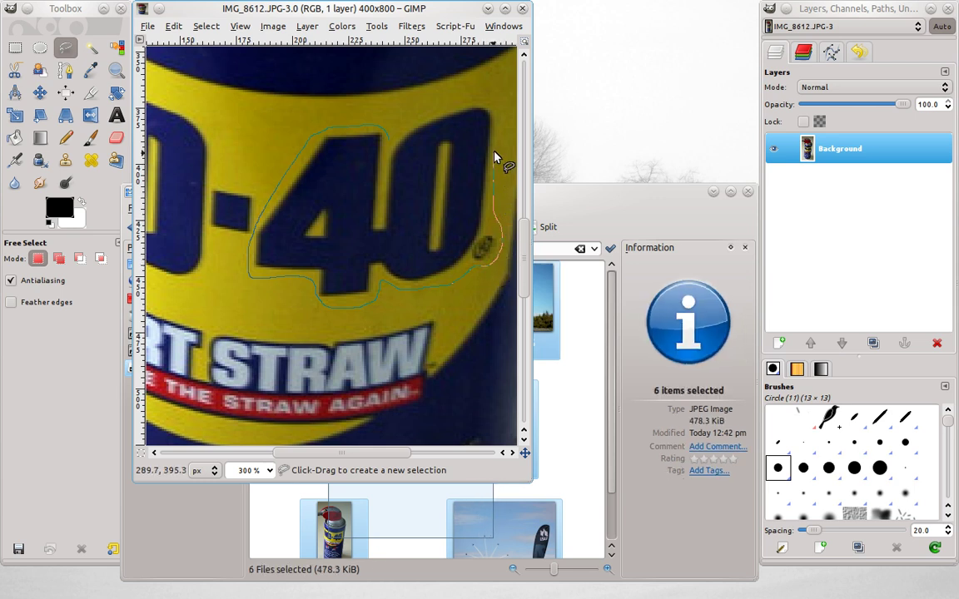
pyautogui.moveTo(466, 104); pyautogui.dragTo(390, 143)
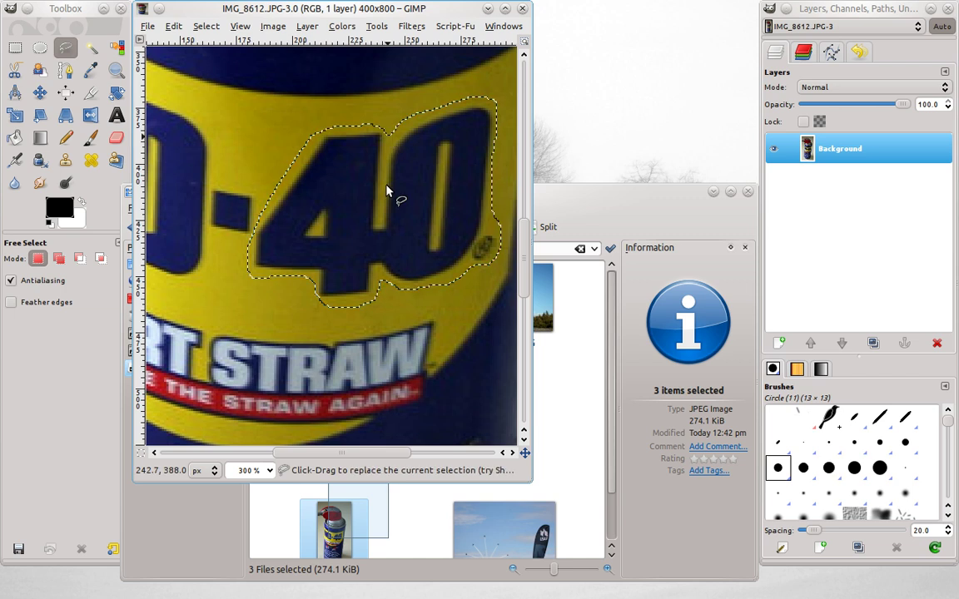
pyautogui.press('-')
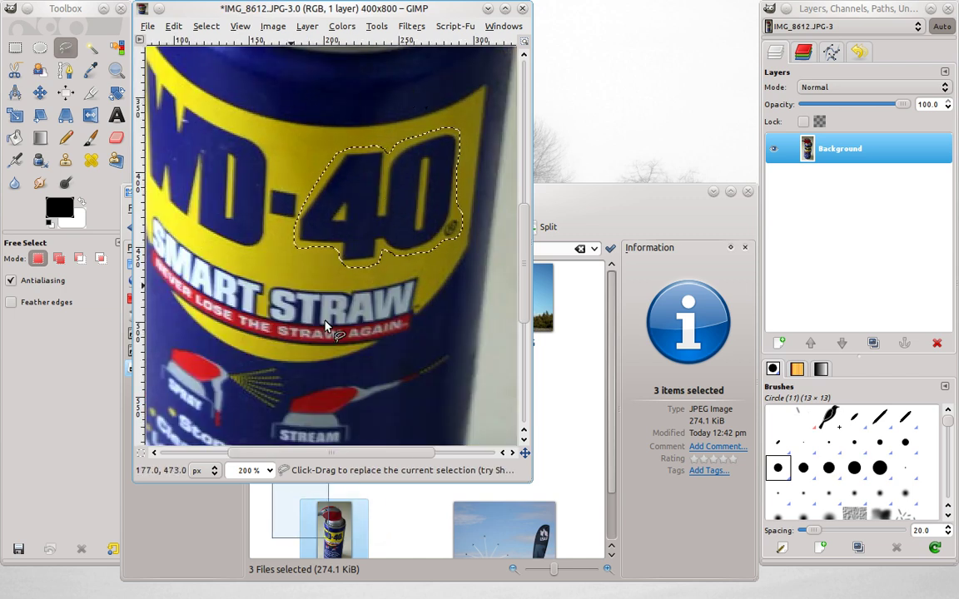
# Fill the selected '40' with plain yellow label using Repeat Resynthesize, then deselect
pyautogui.click(376, 26)
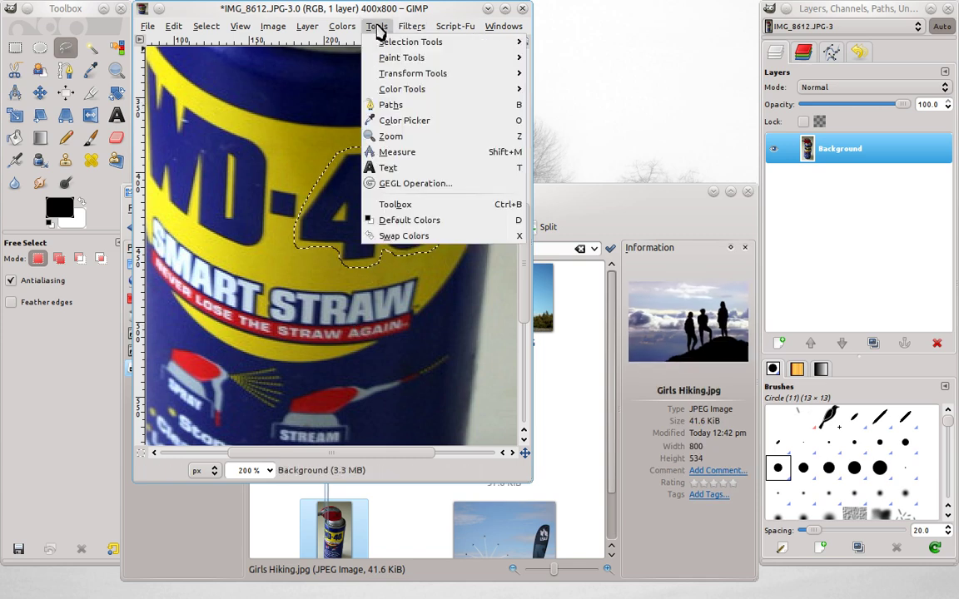
pyautogui.click(422, 42)
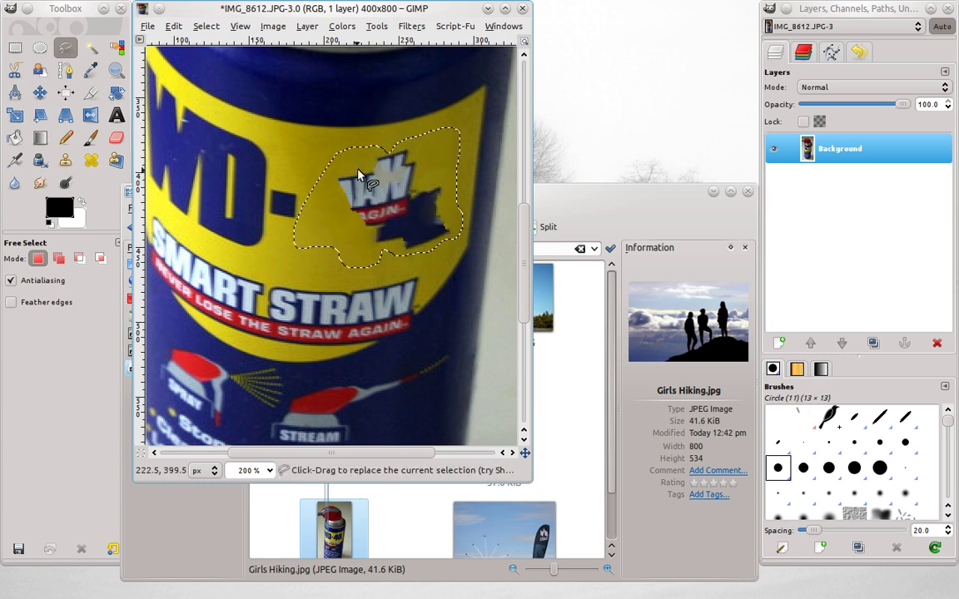
pyautogui.hotkey('ctrl', 'shift', 'a')
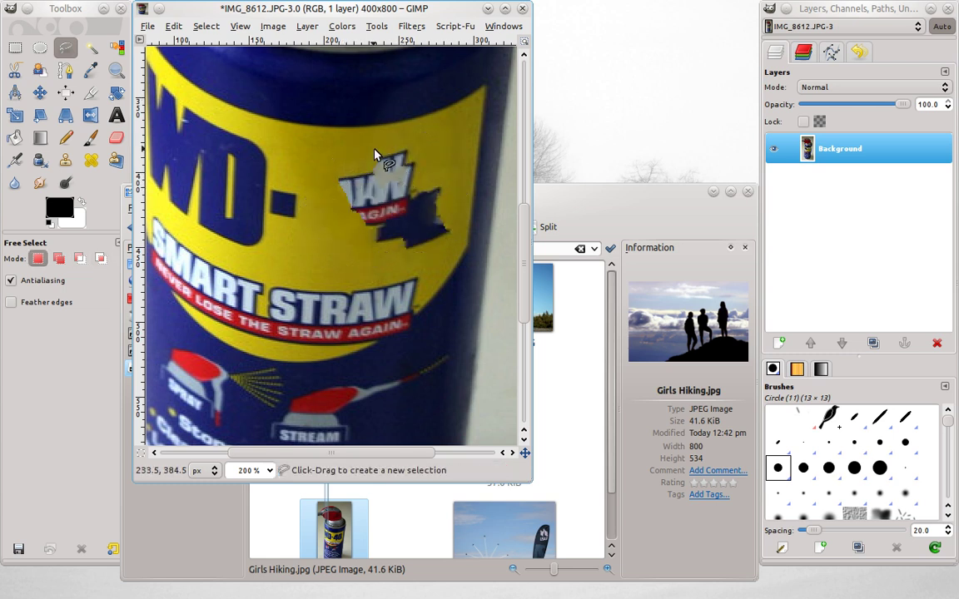
# Lasso the leftover logo fragment, resynthesize it away, deselect, and close the can image
pyautogui.moveTo(375, 151); pyautogui.dragTo(342, 168)
pyautogui.click(377, 152)
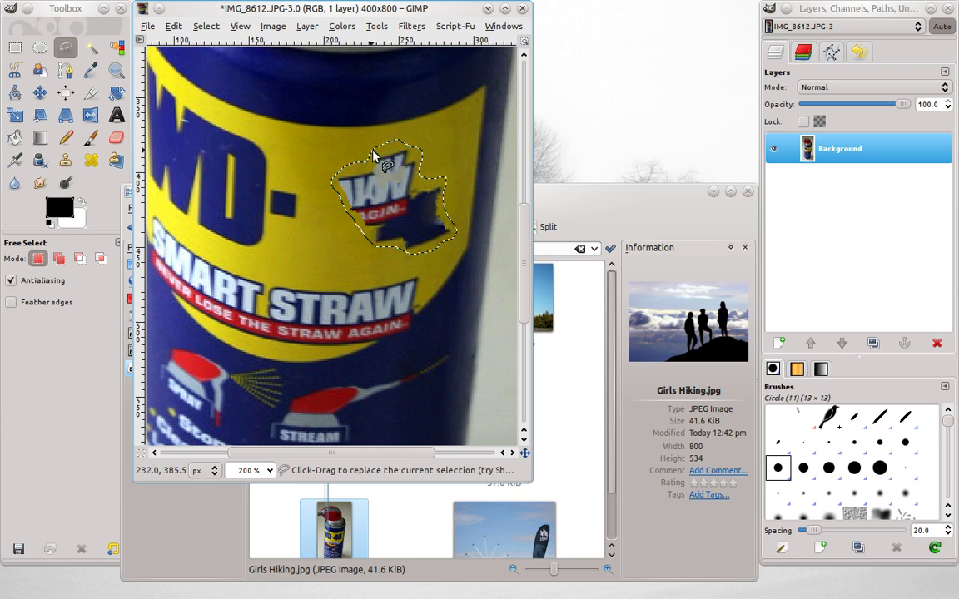
pyautogui.click(412, 25)
pyautogui.click(427, 42)
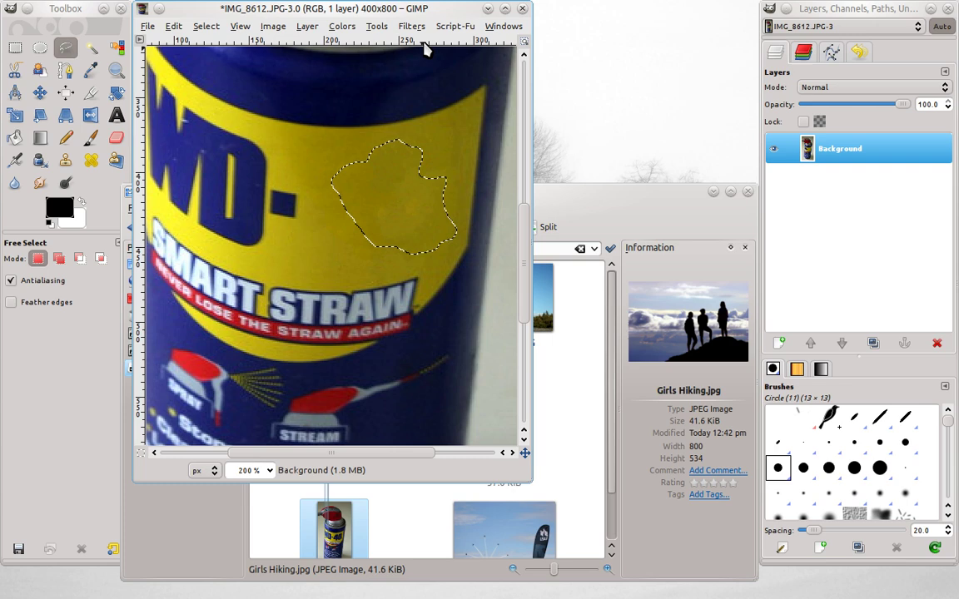
pyautogui.hotkey('ctrl', 'shift', 'a')
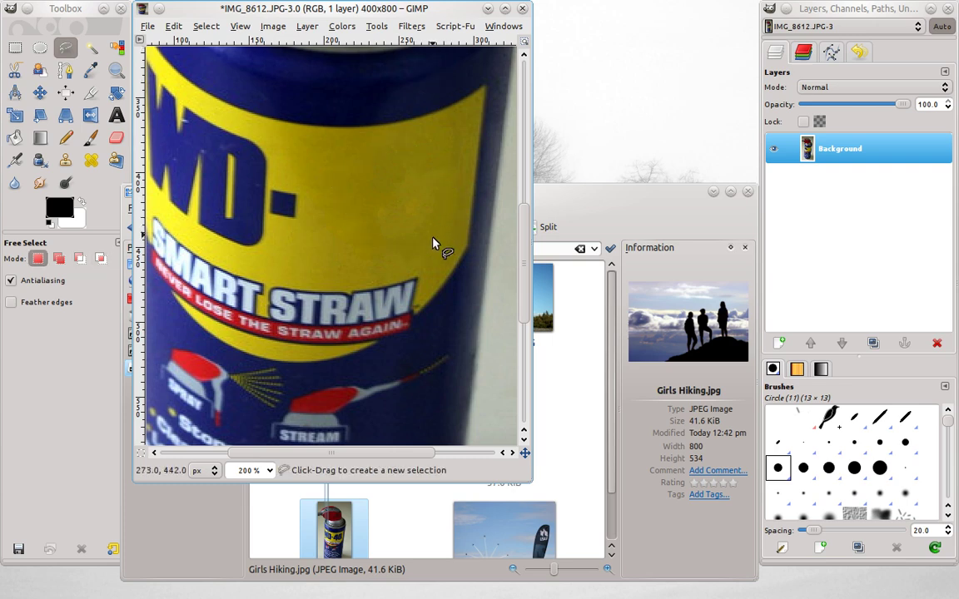
pyautogui.press('-')
pyautogui.press('-')
pyautogui.press('-')
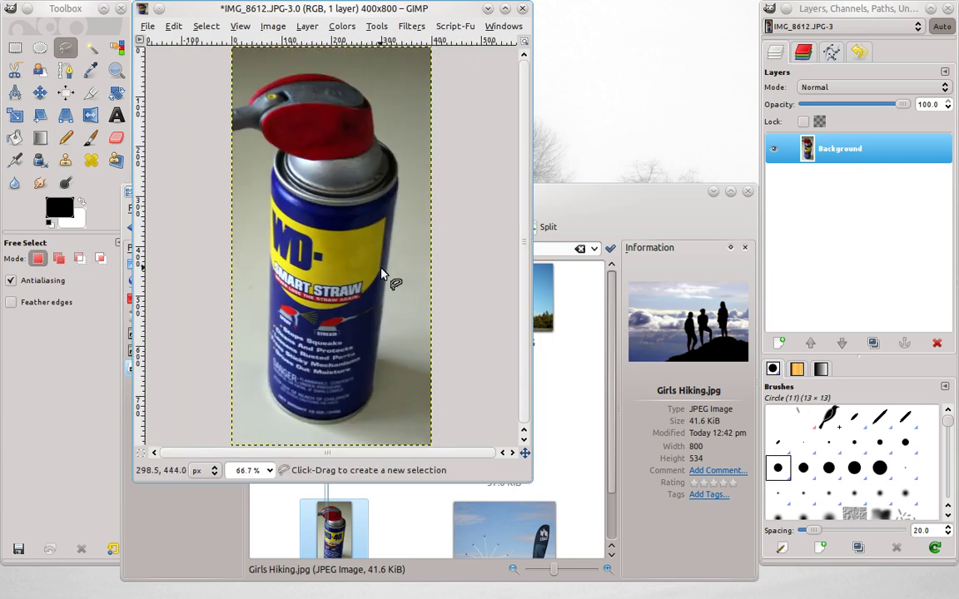
pyautogui.click(522, 8)
# Discard changes to the can image and open the air-show photo IMG_8876.JPG
pyautogui.click(335, 303)
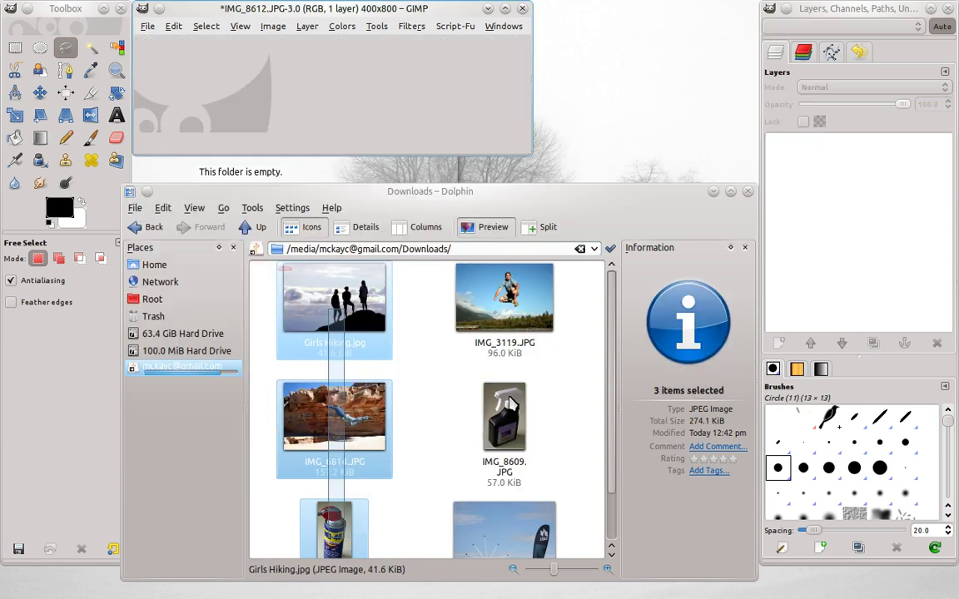
pyautogui.click(576, 416)
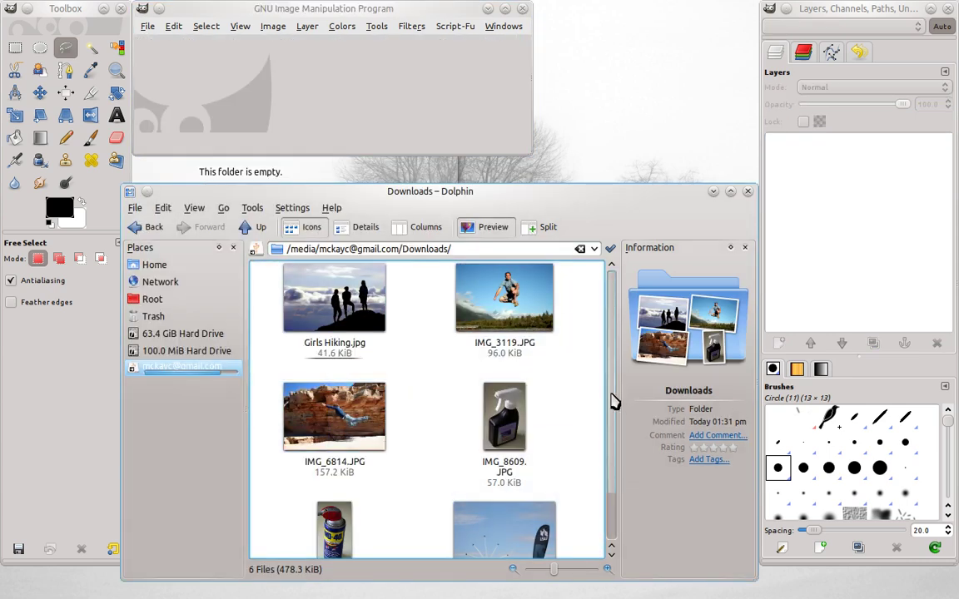
pyautogui.moveTo(455, 507); pyautogui.dragTo(332, 97)
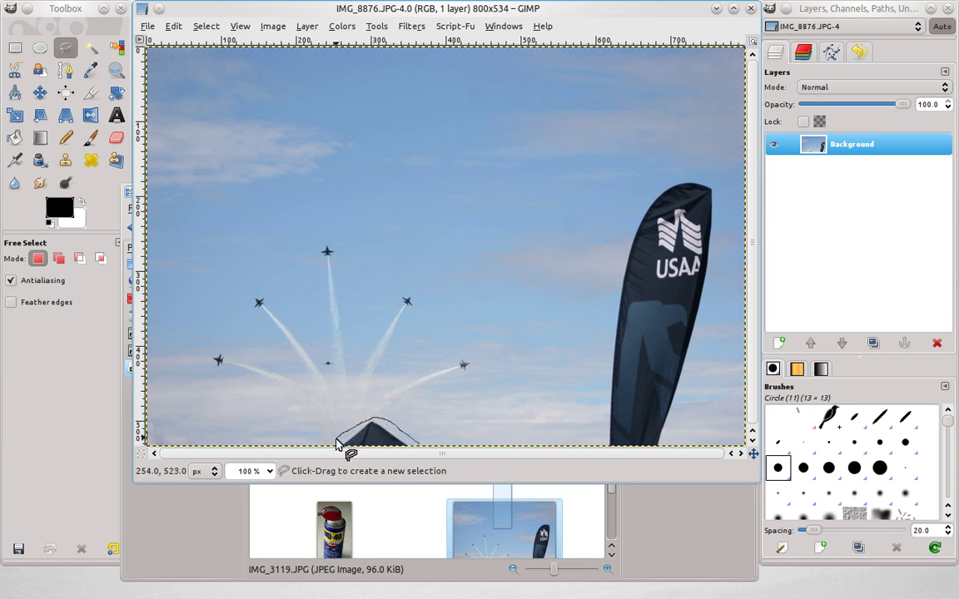
# Close a freehand outline around the tent peak at the bottom of the photo
pyautogui.doubleClick(418, 447)
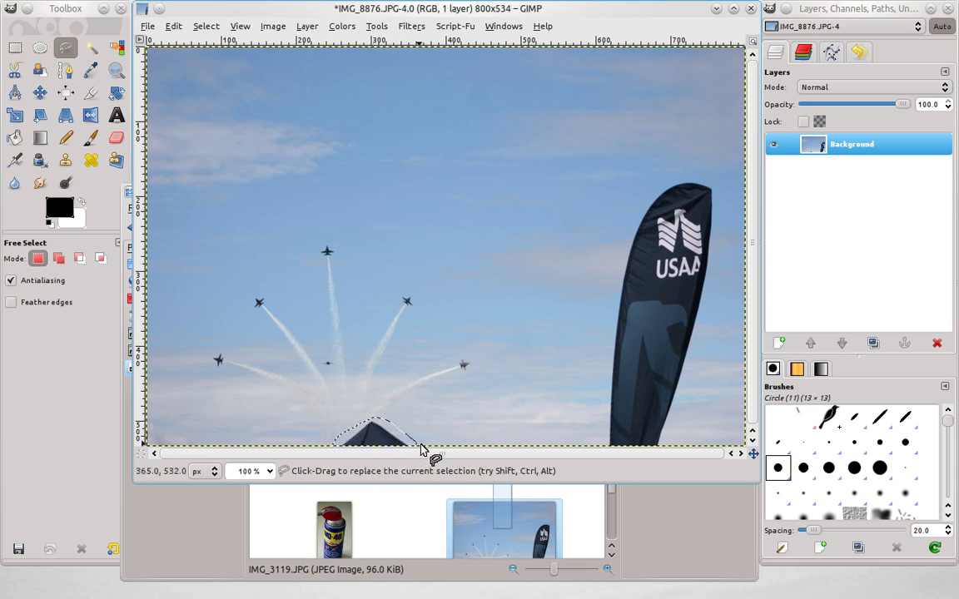
pyautogui.click(455, 26)
pyautogui.moveTo(427, 30)
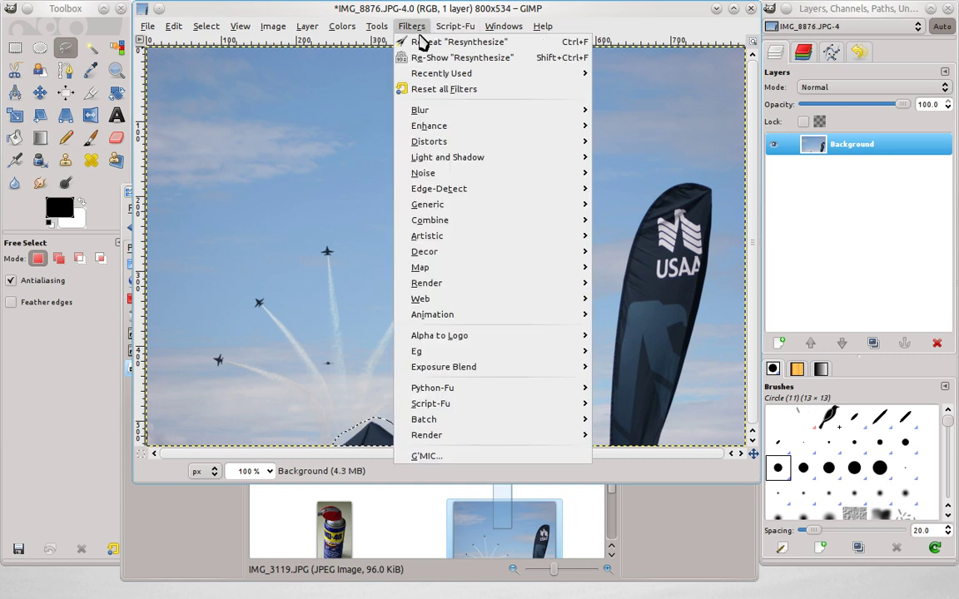
# Try Repeat Resynthesize on the tent, then undo the unsatisfactory fill
pyautogui.click(427, 50)
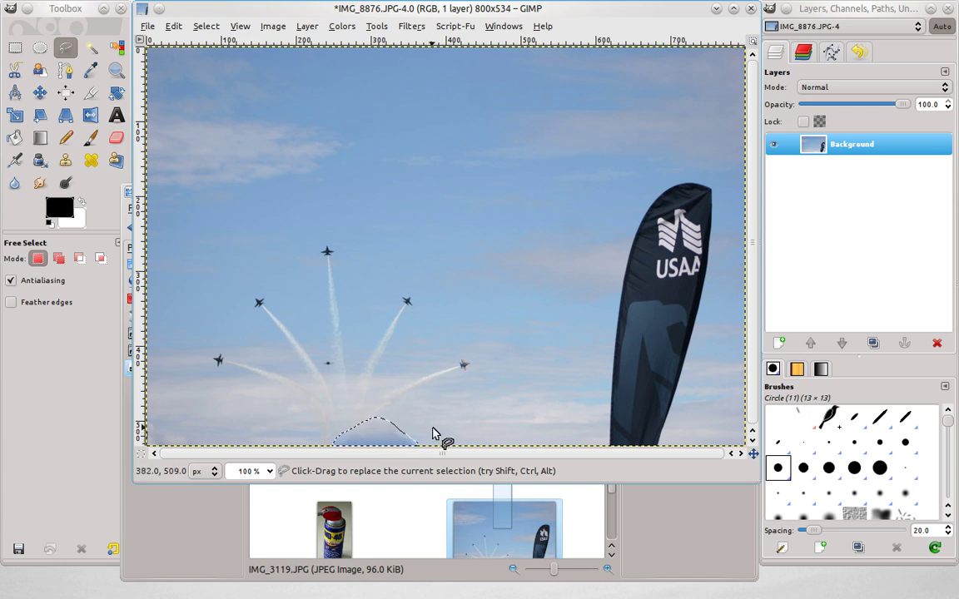
pyautogui.press('ctrl')
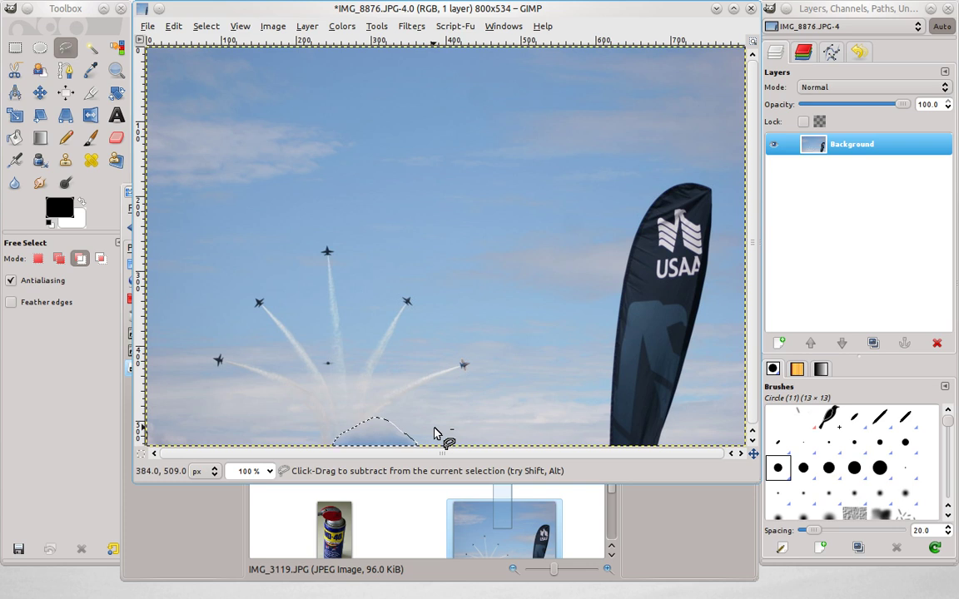
pyautogui.hotkey('ctrl', ',')
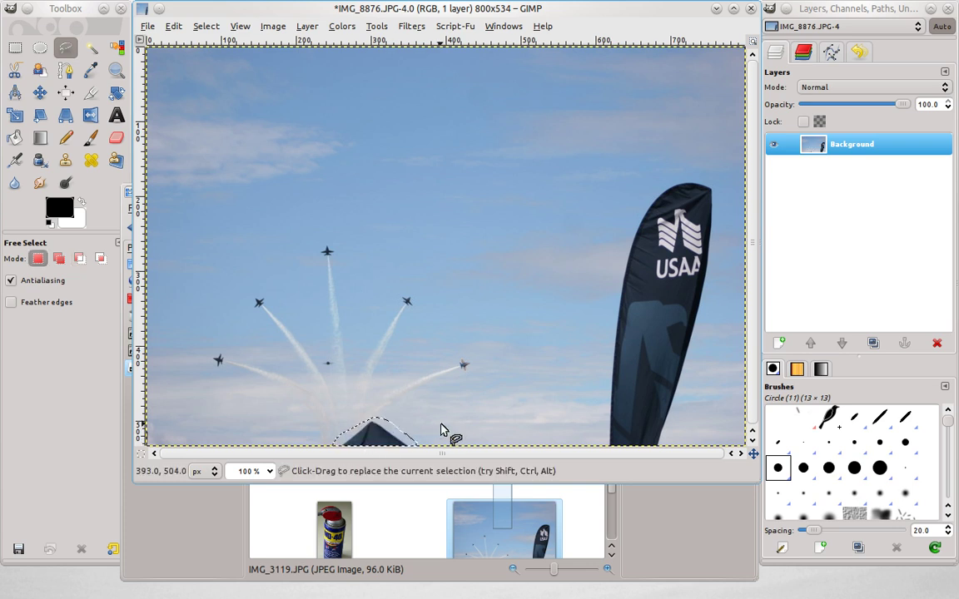
pyautogui.press('space')
pyautogui.press('space')
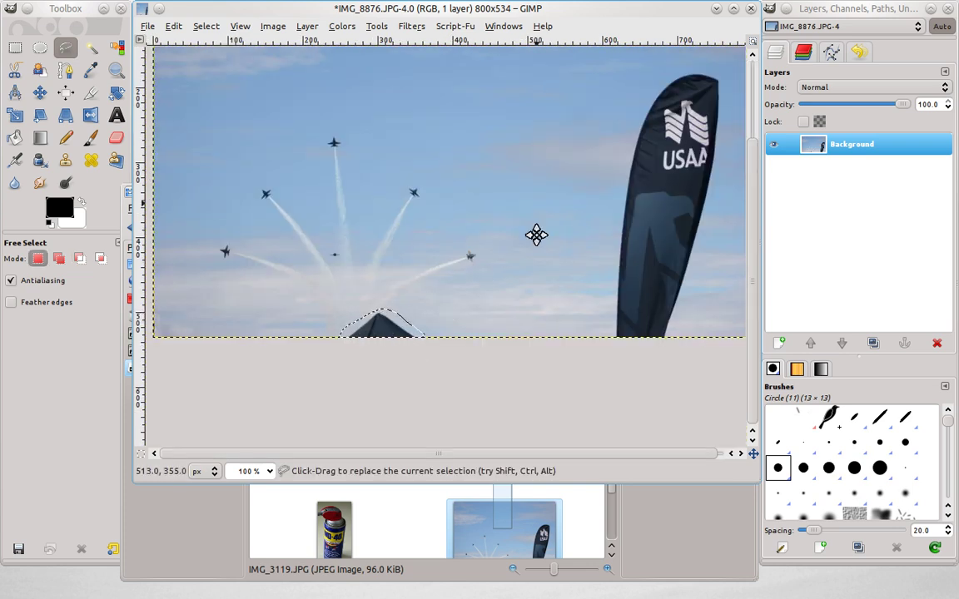
pyautogui.click(456, 27)
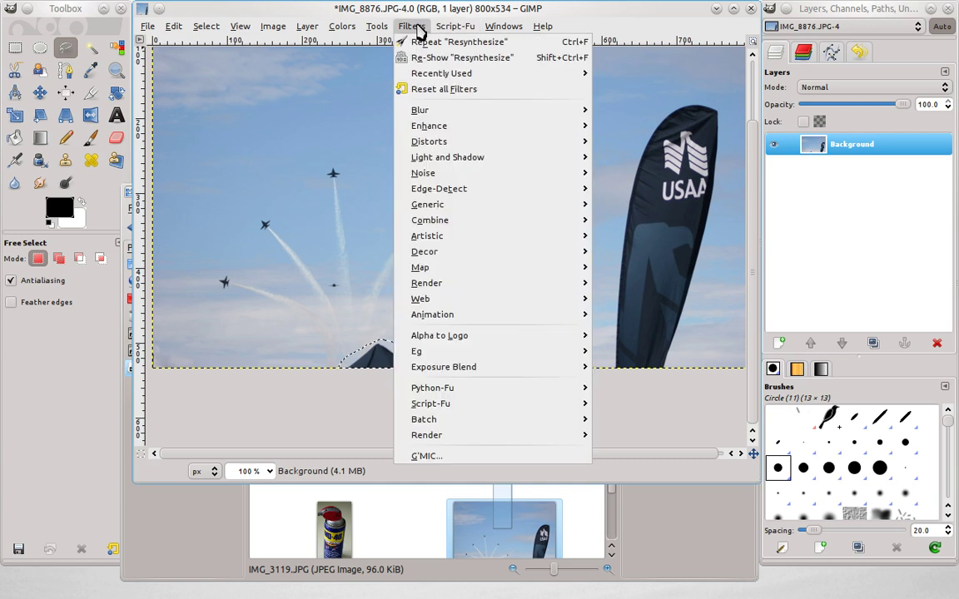
# Rerun Resynthesize with Make vertically tileable unchecked, replacing the tent with sky
pyautogui.click(441, 58)
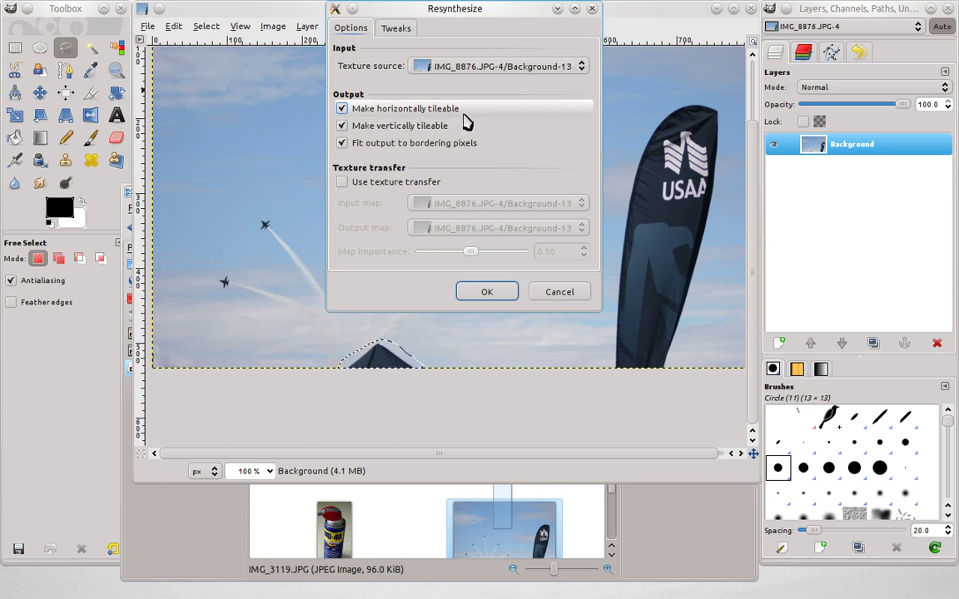
pyautogui.click(342, 127)
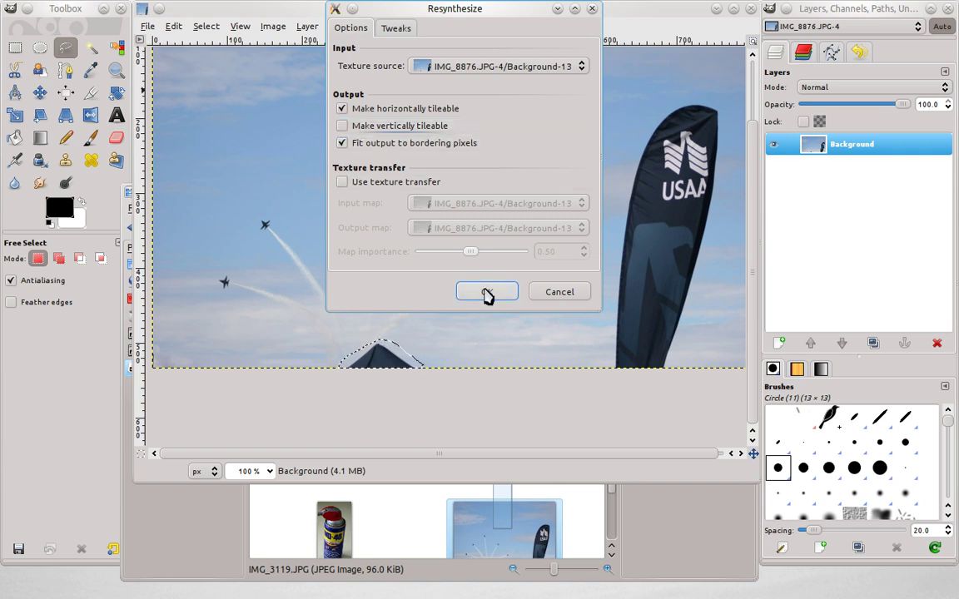
pyautogui.click(487, 292)
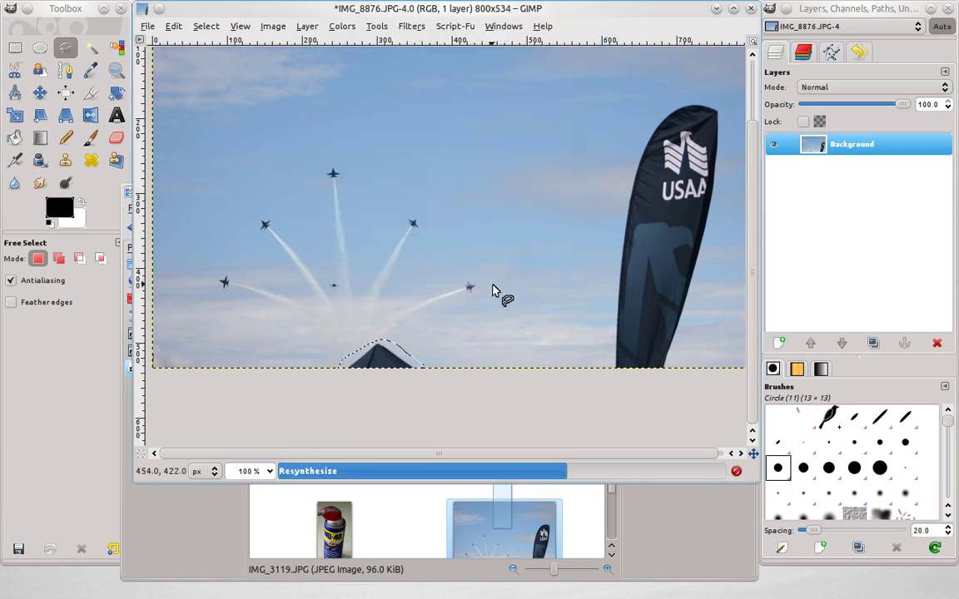
# Lasso the USAA banner on the right and replace it with sky and clouds via Resynthesize
pyautogui.click(404, 355)
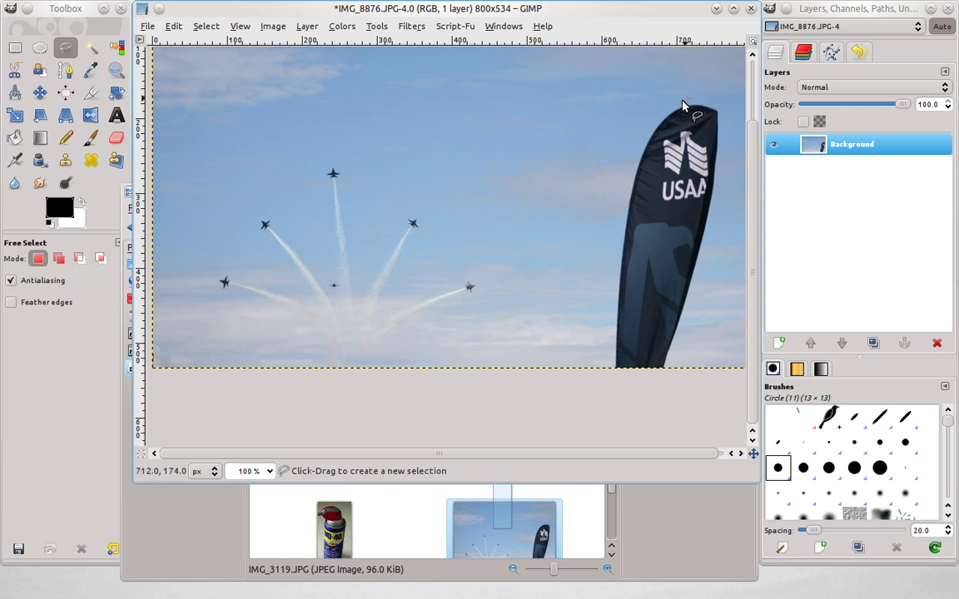
pyautogui.moveTo(682, 105)
pyautogui.mouseDown()
pyautogui.moveTo(634, 156)
pyautogui.moveTo(609, 253)
pyautogui.moveTo(610, 364)
pyautogui.moveTo(636, 376)
pyautogui.moveTo(668, 376)
pyautogui.moveTo(677, 362)
pyautogui.moveTo(710, 242)
pyautogui.moveTo(724, 116)
pyautogui.moveTo(717, 94)
pyautogui.moveTo(684, 106)
pyautogui.mouseUp()
pyautogui.click(411, 26)
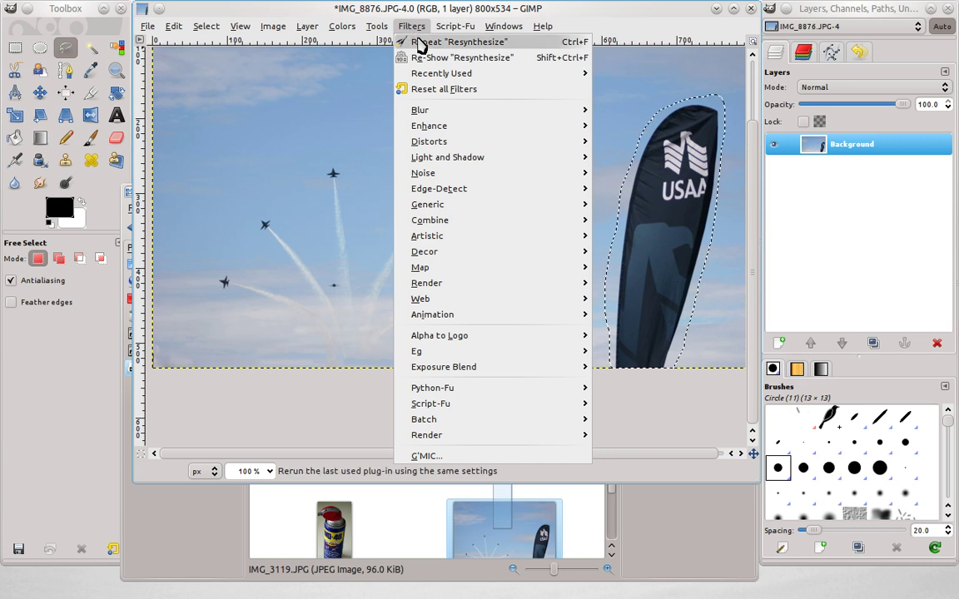
pyautogui.click(420, 42)
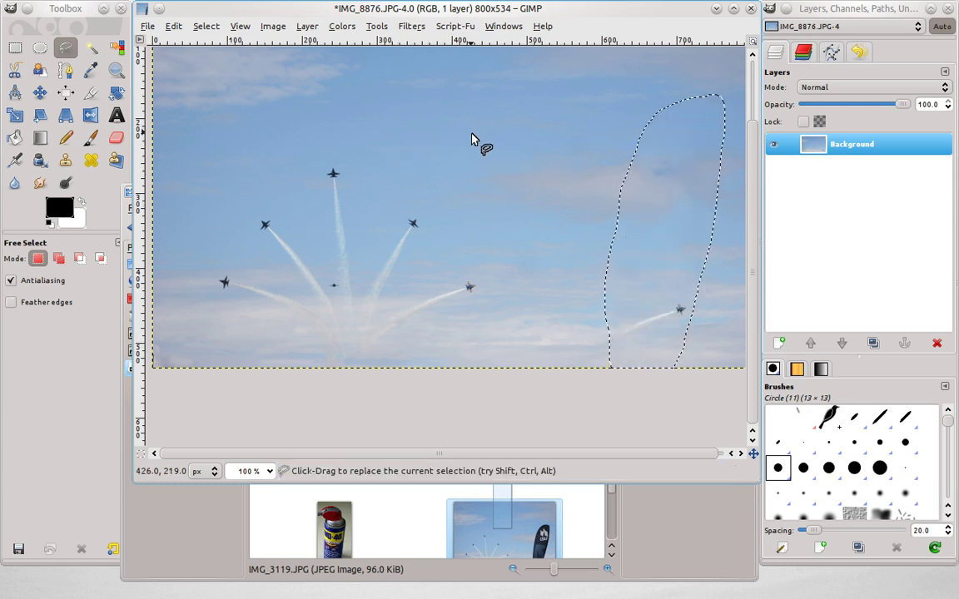
pyautogui.hotkey('ctrl', 'shift', 'a')
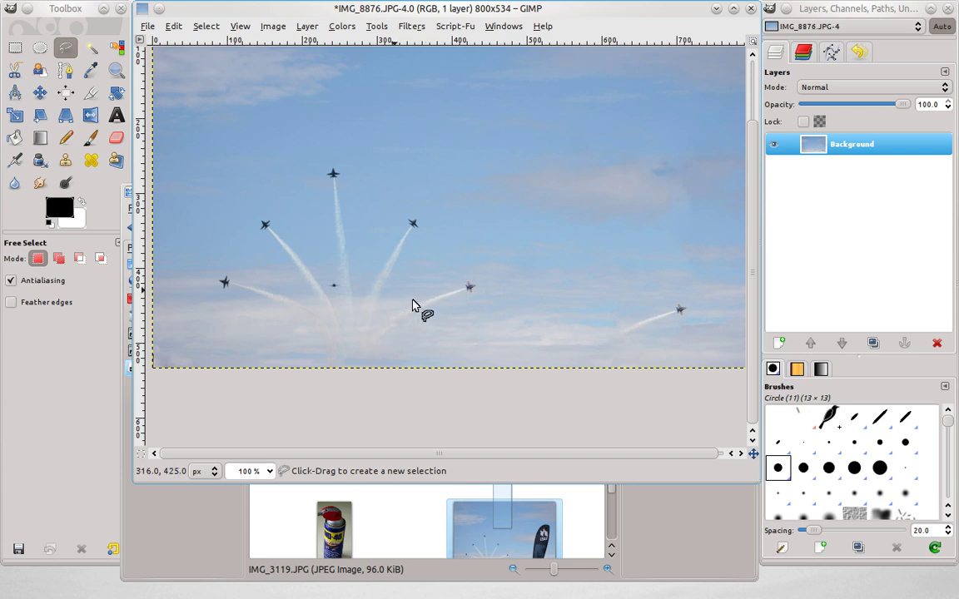
# Select the lone jet and its trail at lower right and erase them with Resynthesize
pyautogui.moveTo(614, 344)
pyautogui.mouseDown()
pyautogui.moveTo(646, 341)
pyautogui.moveTo(684, 304)
pyautogui.moveTo(621, 318)
pyautogui.moveTo(614, 345)
pyautogui.mouseUp()
pyautogui.click(420, 30)
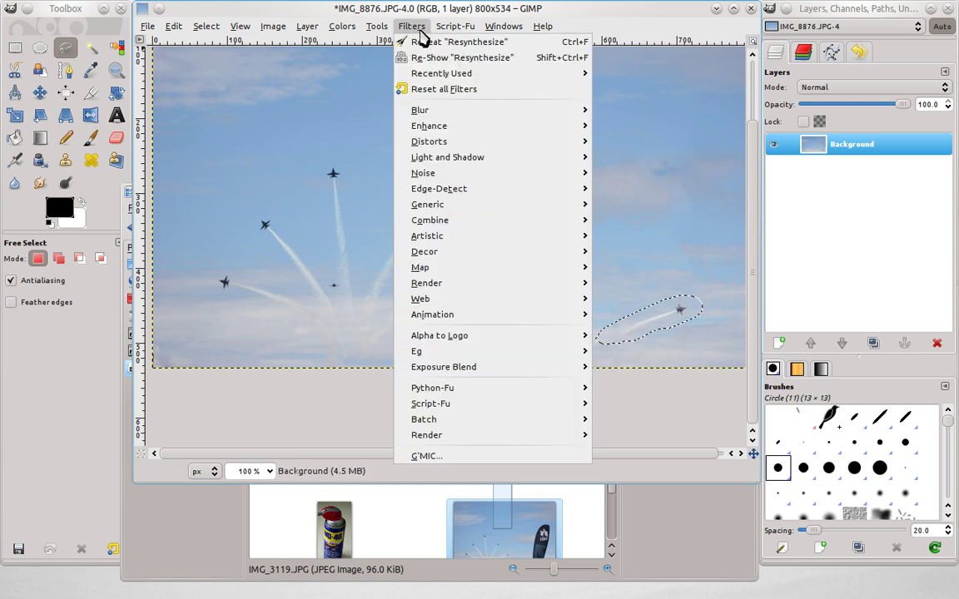
pyautogui.click(426, 52)
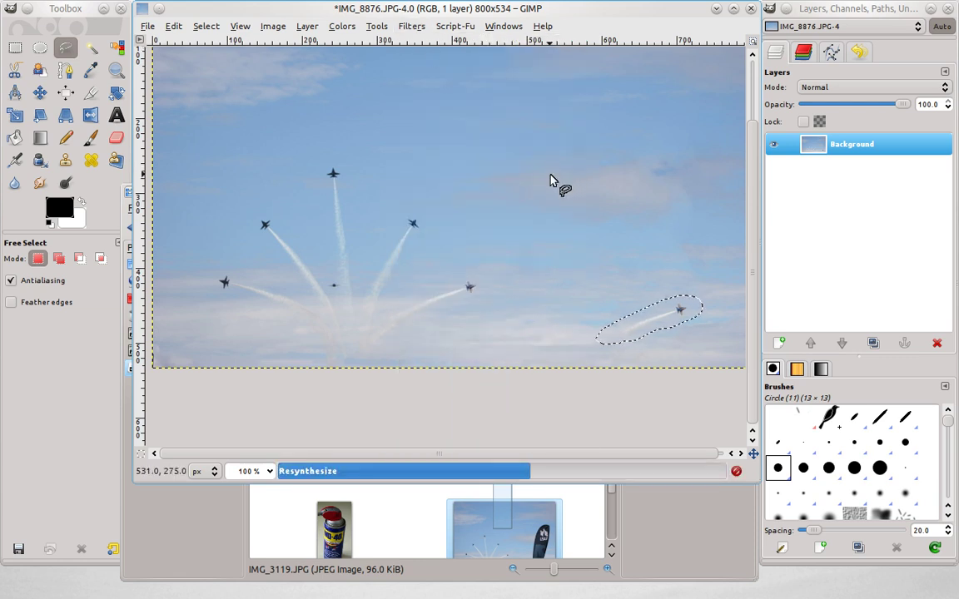
pyautogui.hotkey('ctrl', 'shift', 'a')
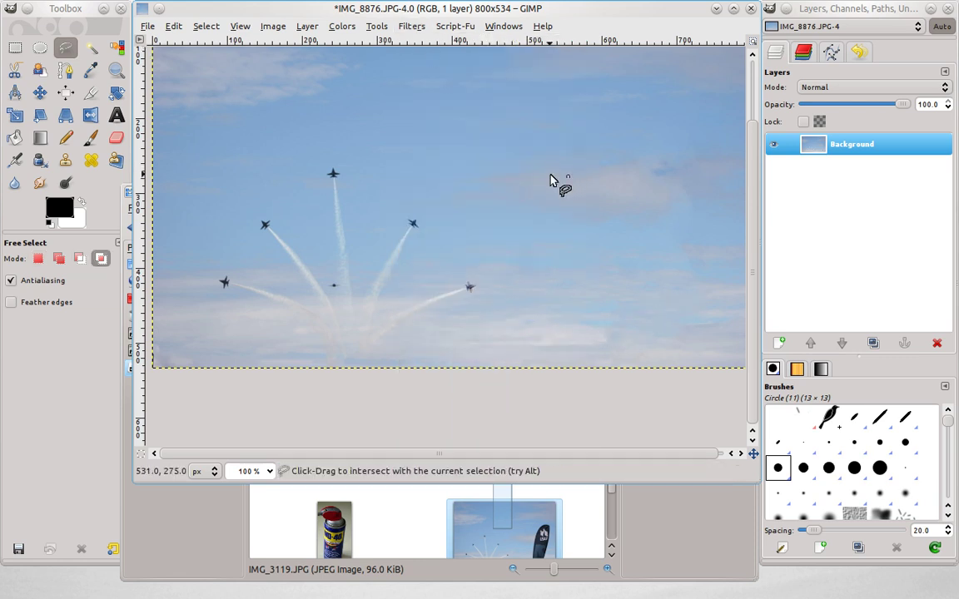